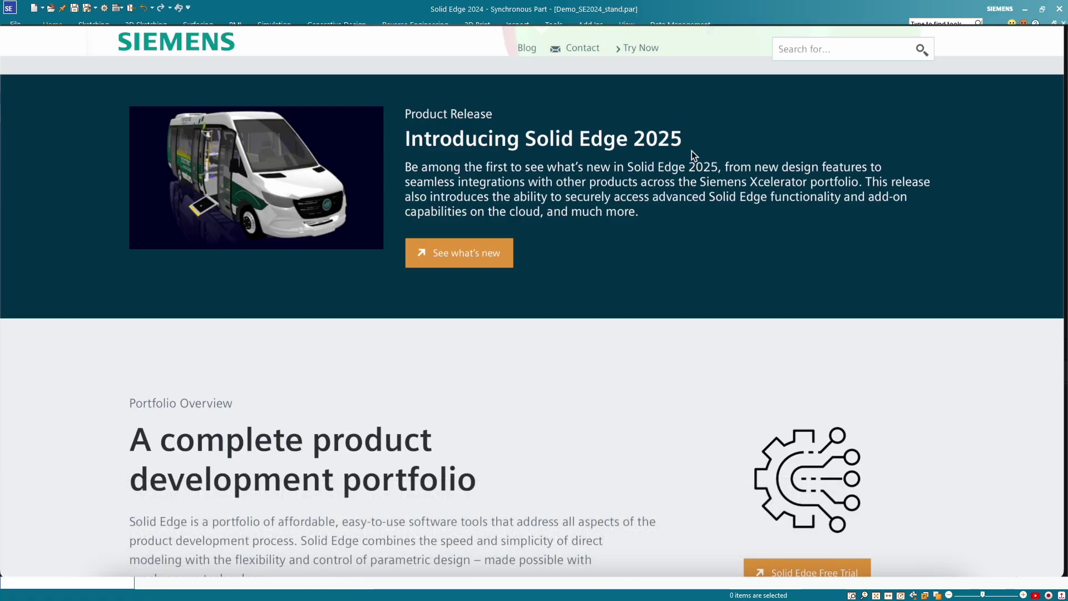
# Scroll down through the Solid Edge Community Edition download page
pyautogui.scroll(-3, 699, 145)
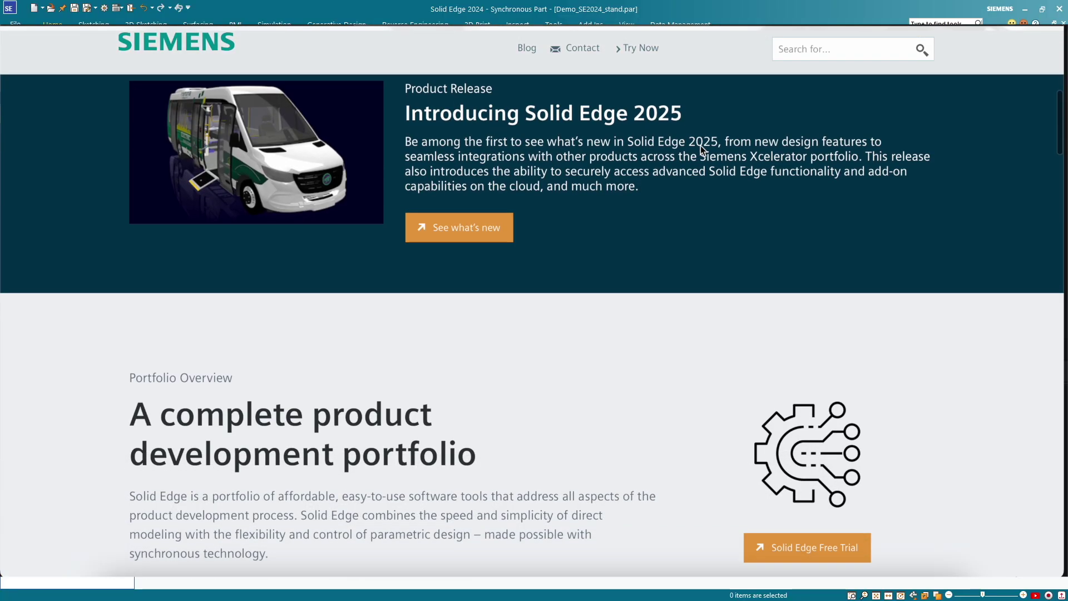
pyautogui.scroll(-4, 700, 146)
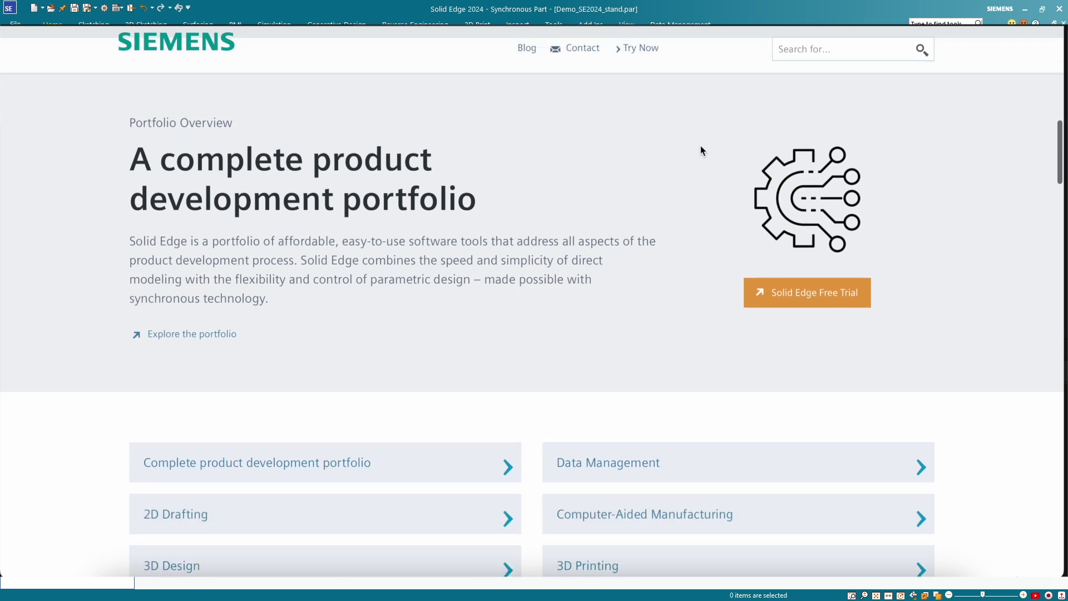
pyautogui.scroll(-4, 700, 146)
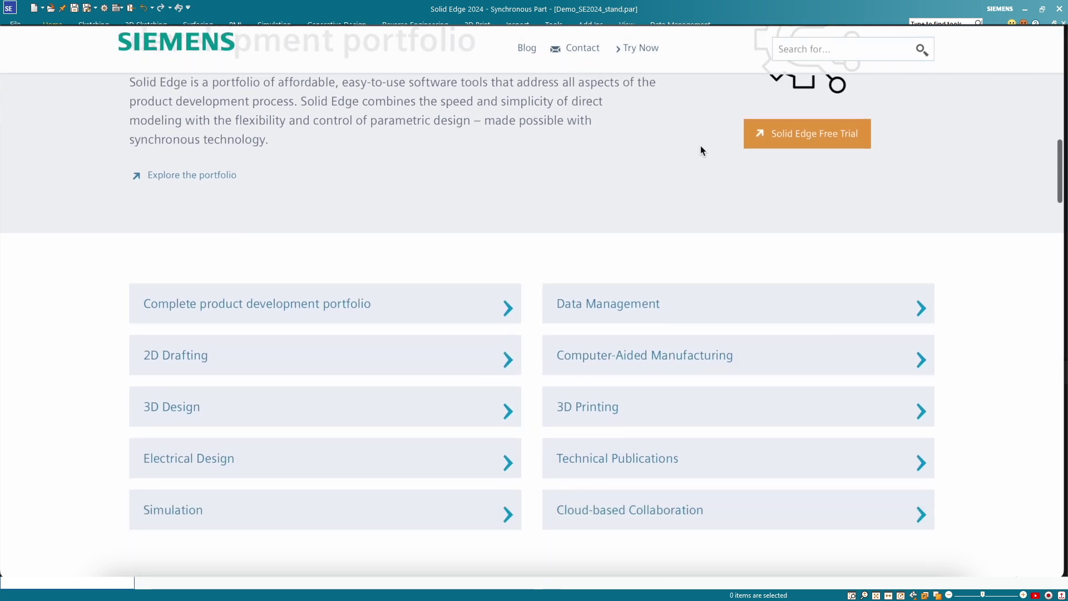
pyautogui.scroll(-4, 701, 149)
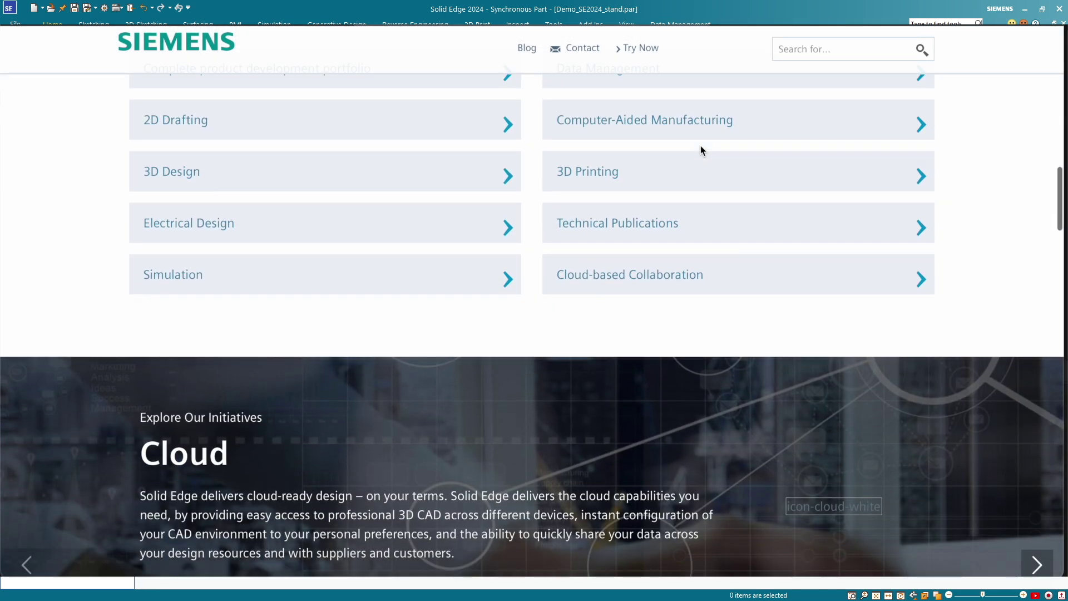
pyautogui.scroll(-5, 700, 147)
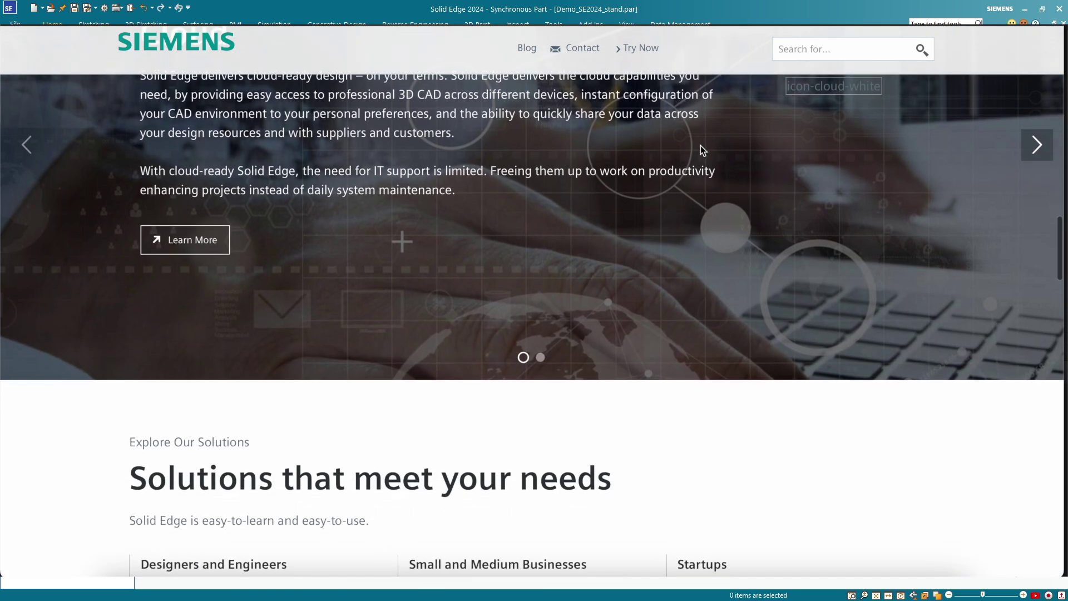
pyautogui.scroll(-3, 700, 147)
pyautogui.scroll(-4, 699, 147)
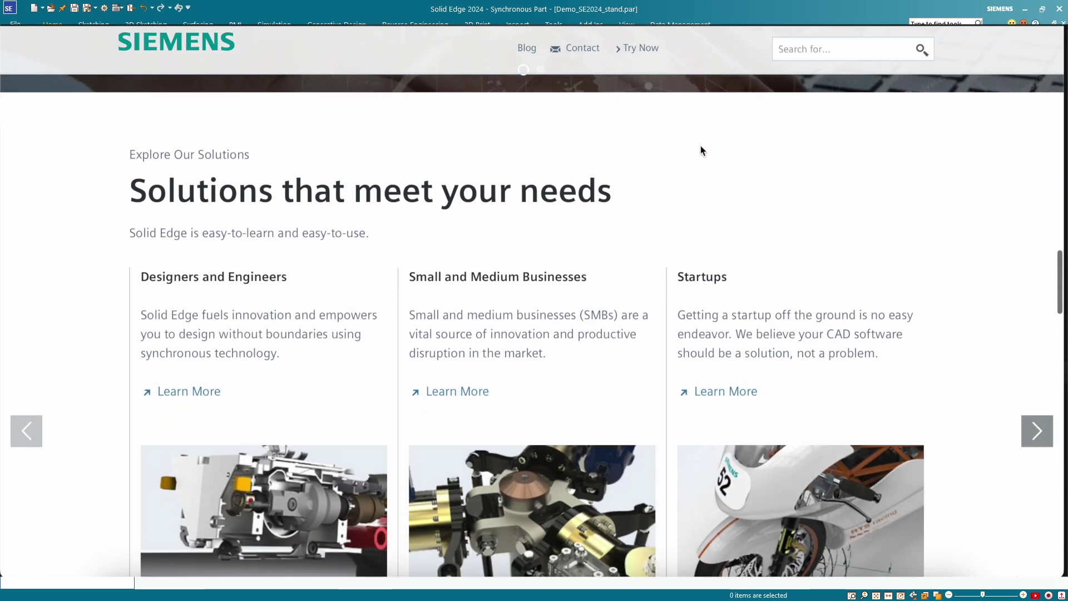
pyautogui.scroll(-5, 701, 148)
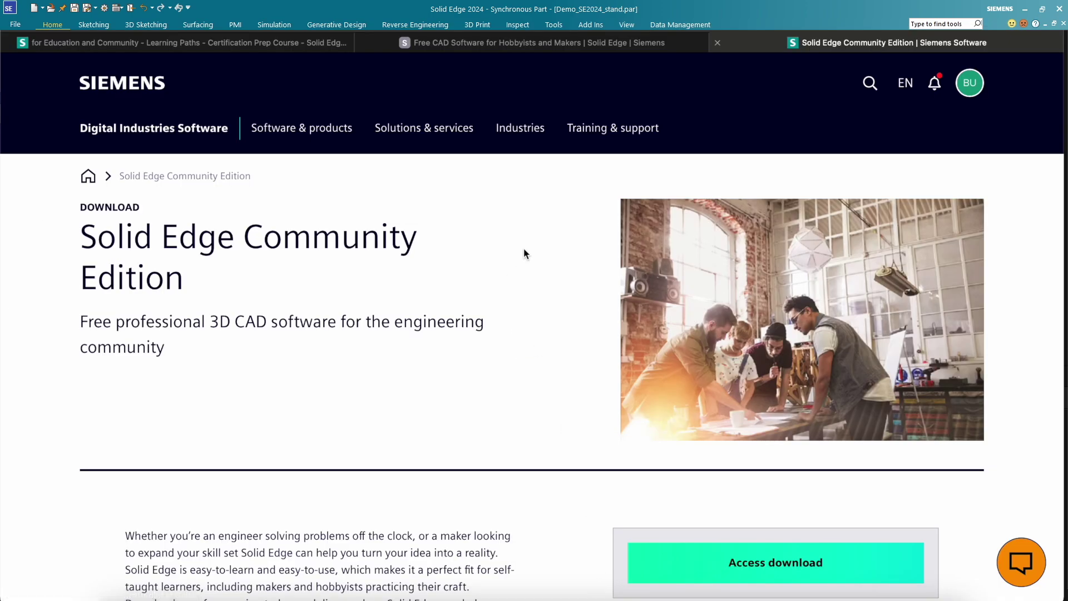
pyautogui.scroll(-4, 526, 253)
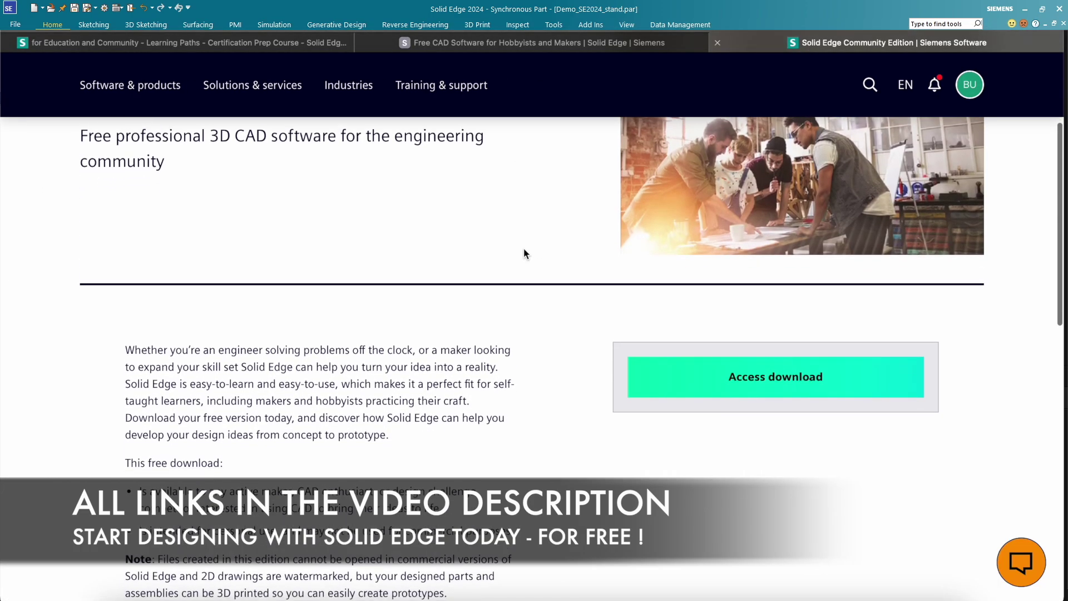
pyautogui.scroll(-3, 525, 254)
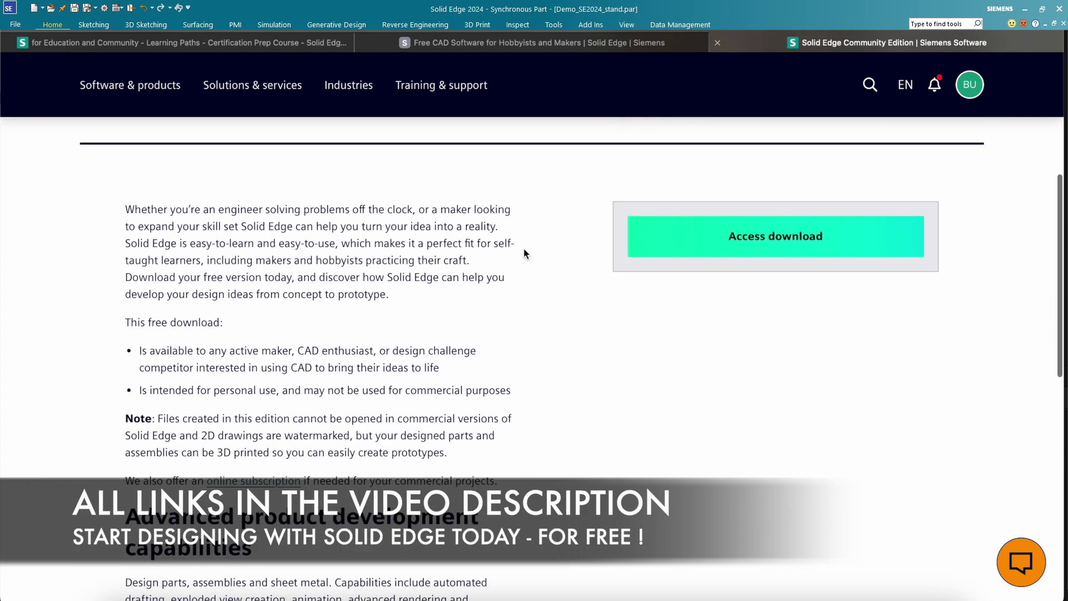
pyautogui.scroll(-3, 524, 254)
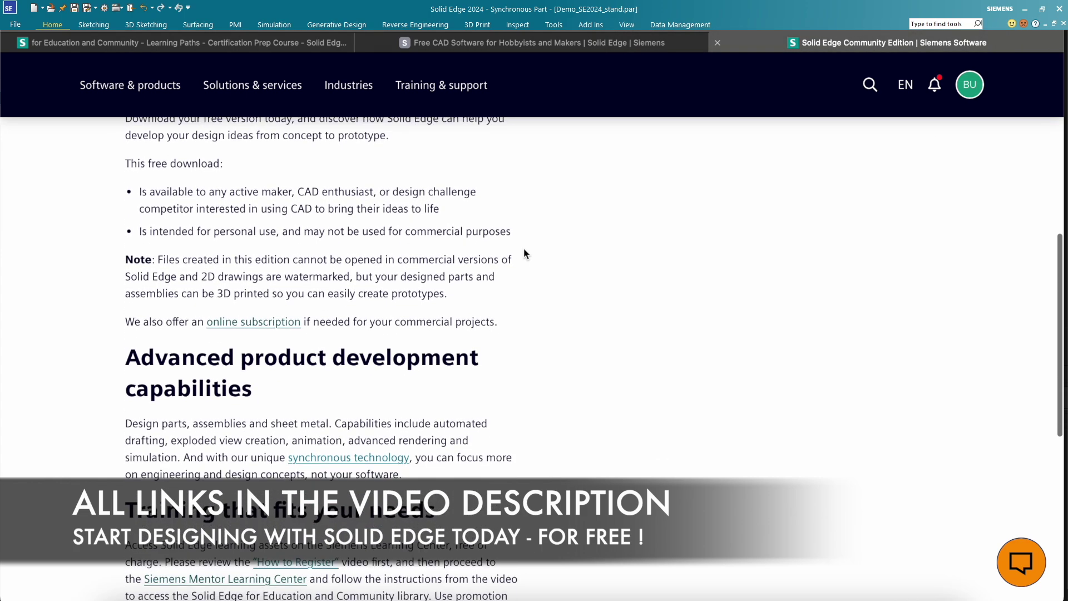
pyautogui.scroll(-3, 524, 253)
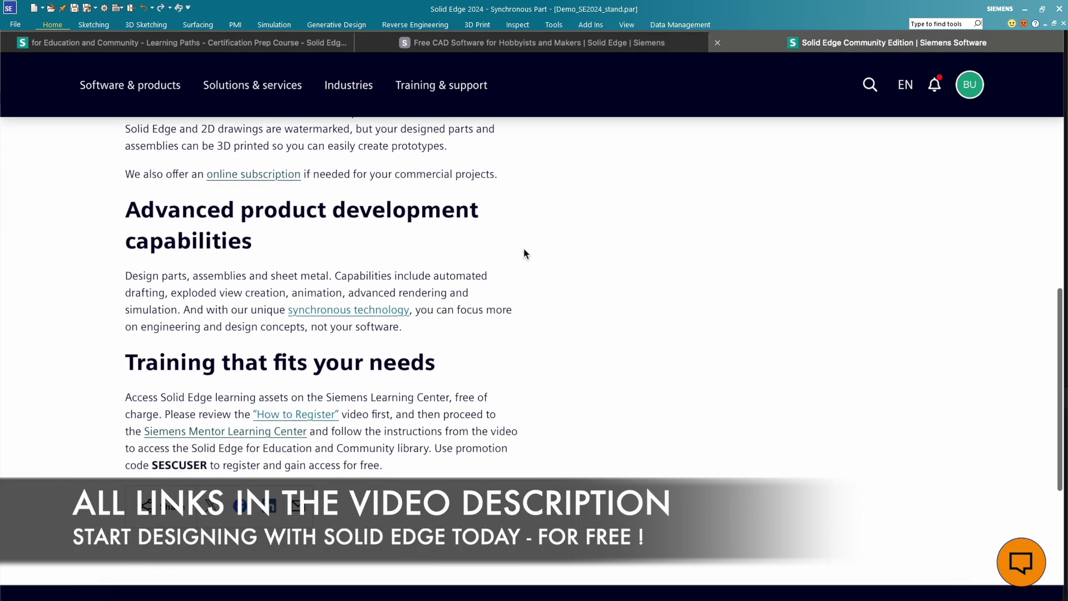
pyautogui.scroll(-1, 525, 254)
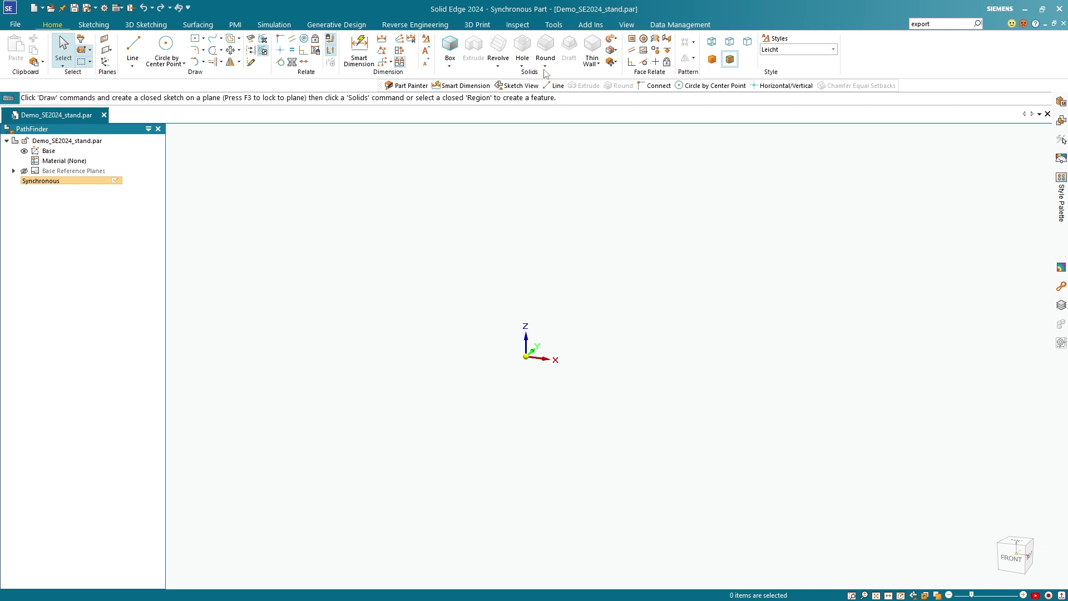
pyautogui.click(554, 25)
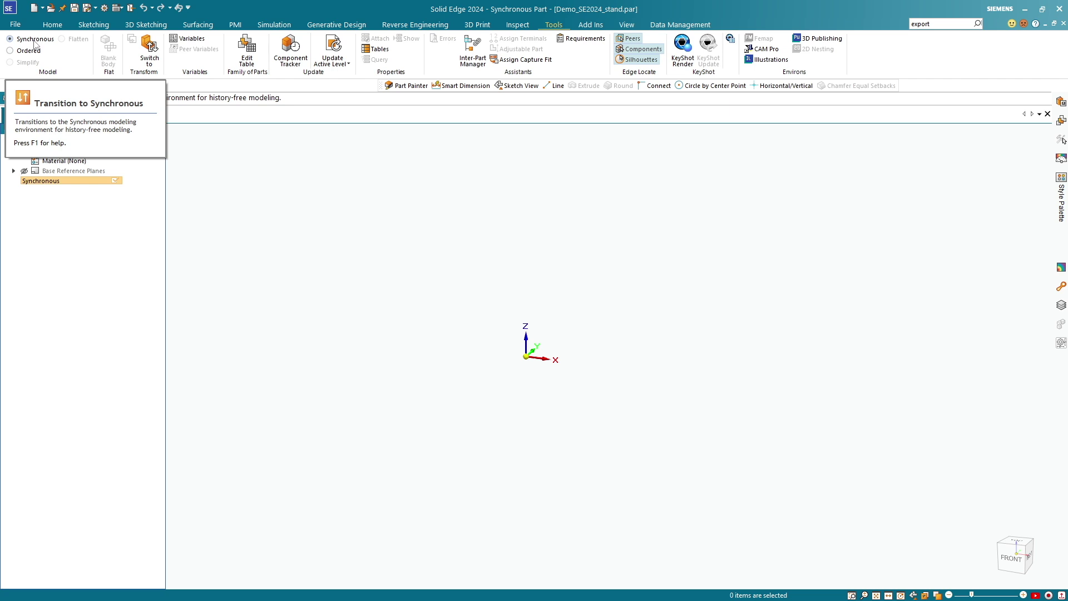
pyautogui.click(54, 26)
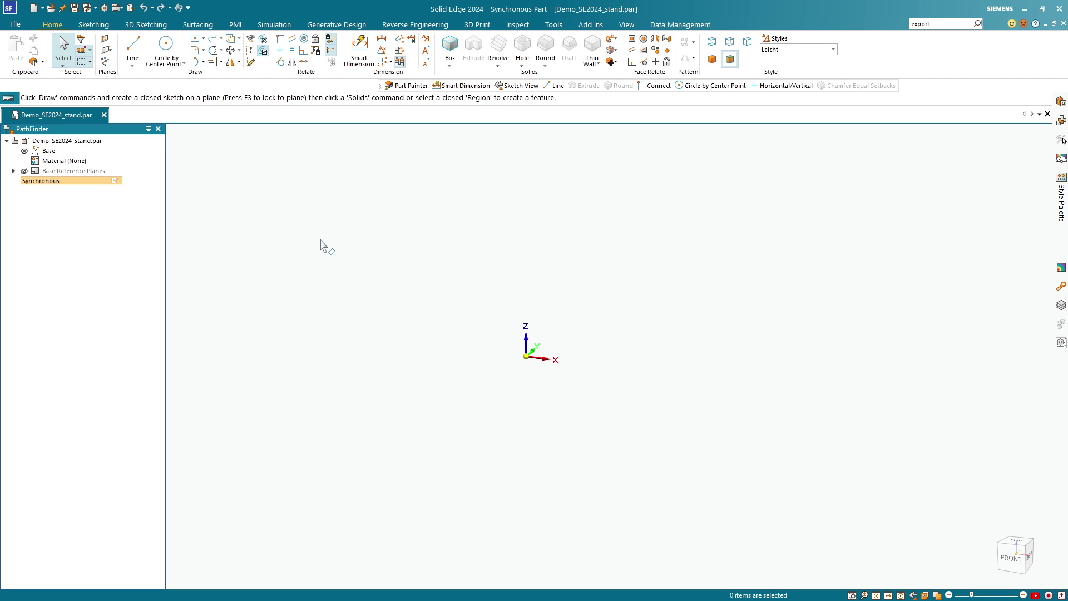
# Start the Line tool, lock the Front (xz) plane with F3 and view it straight-on
pyautogui.click(134, 50)
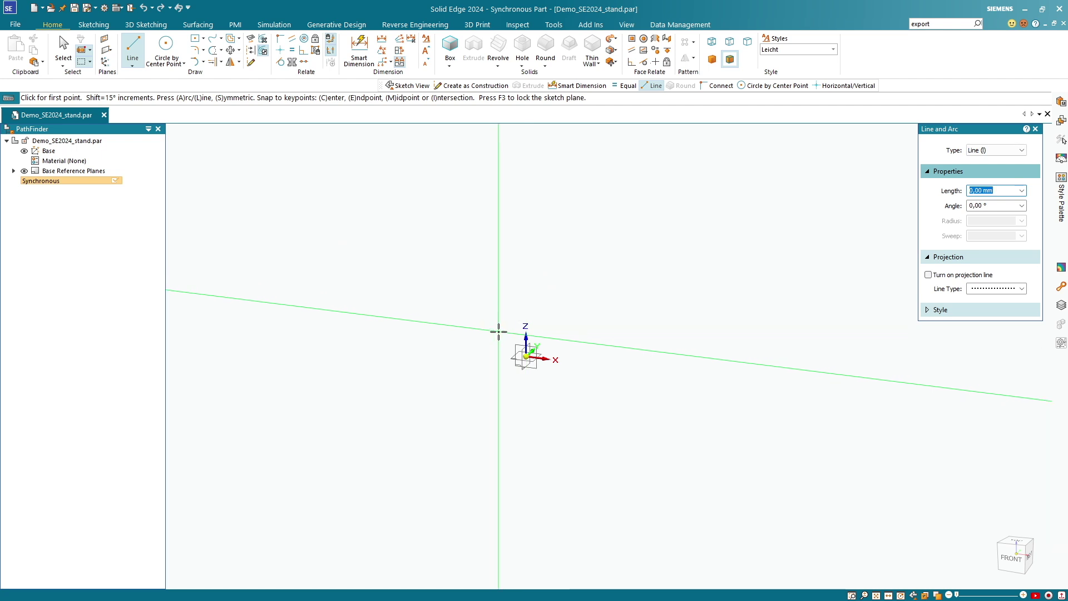
pyautogui.scroll(4, 504, 339)
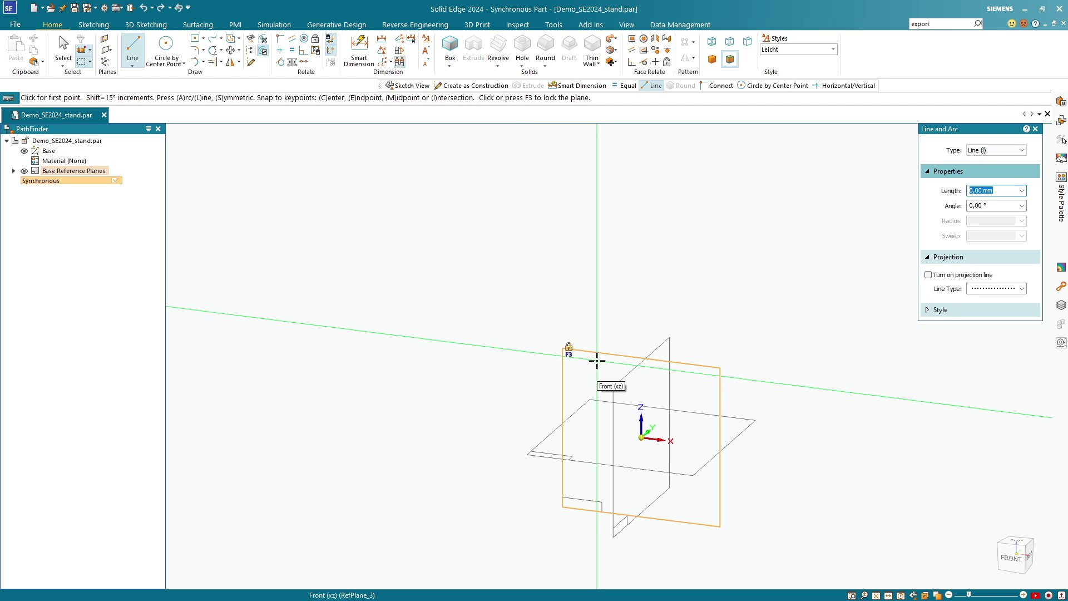
pyautogui.press('F3')
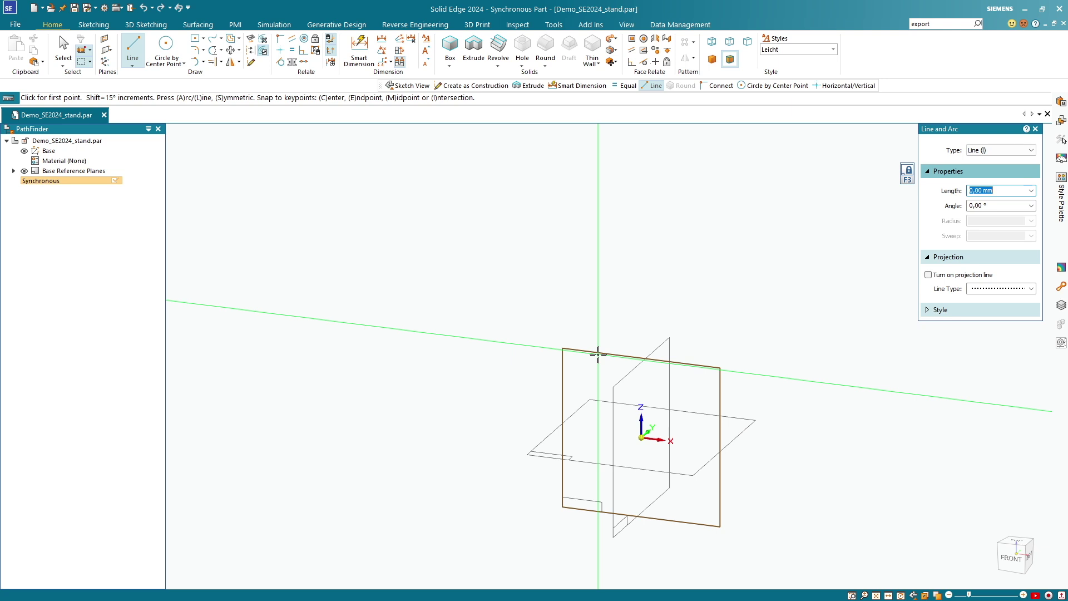
pyautogui.hotkey('ctrl', 'h')
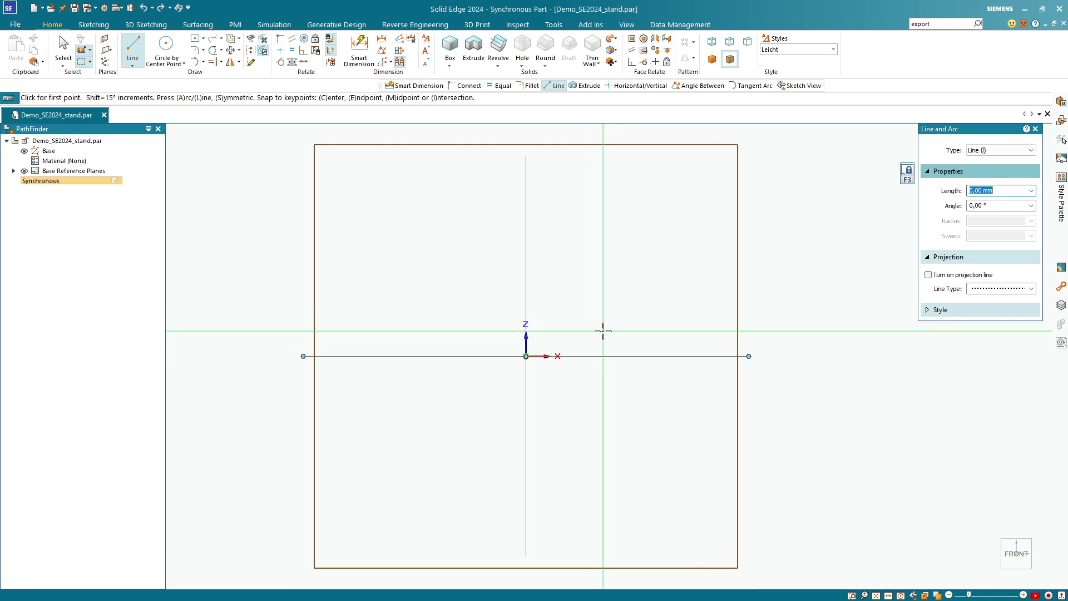
# Draw a short vertical, the bottom line, a left semicircular arc, the upper line and a tall sloped line
pyautogui.click(603, 332)
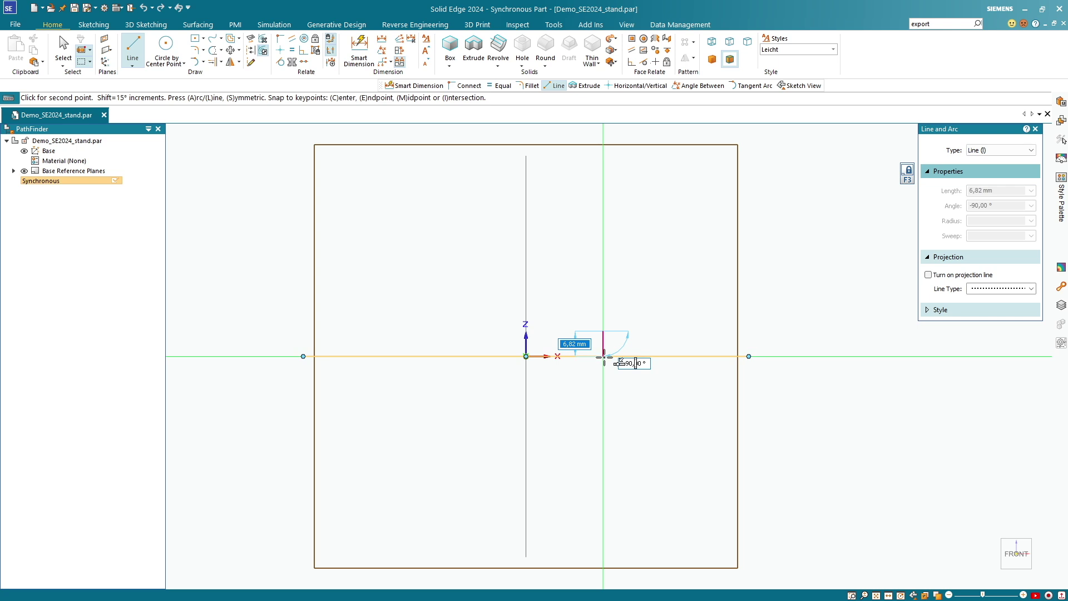
pyautogui.click(603, 356)
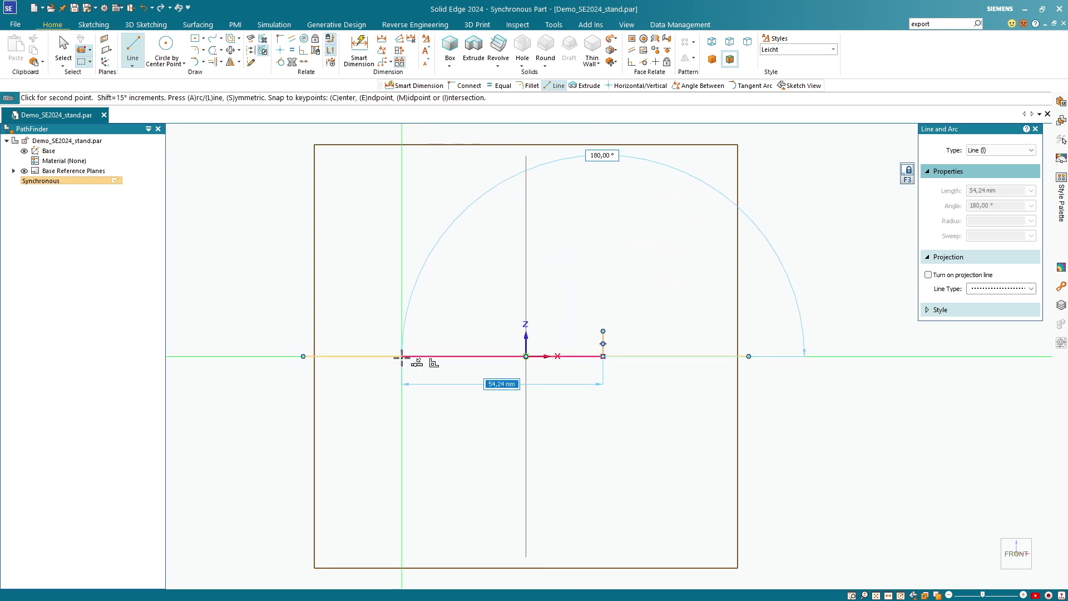
pyautogui.click(427, 356)
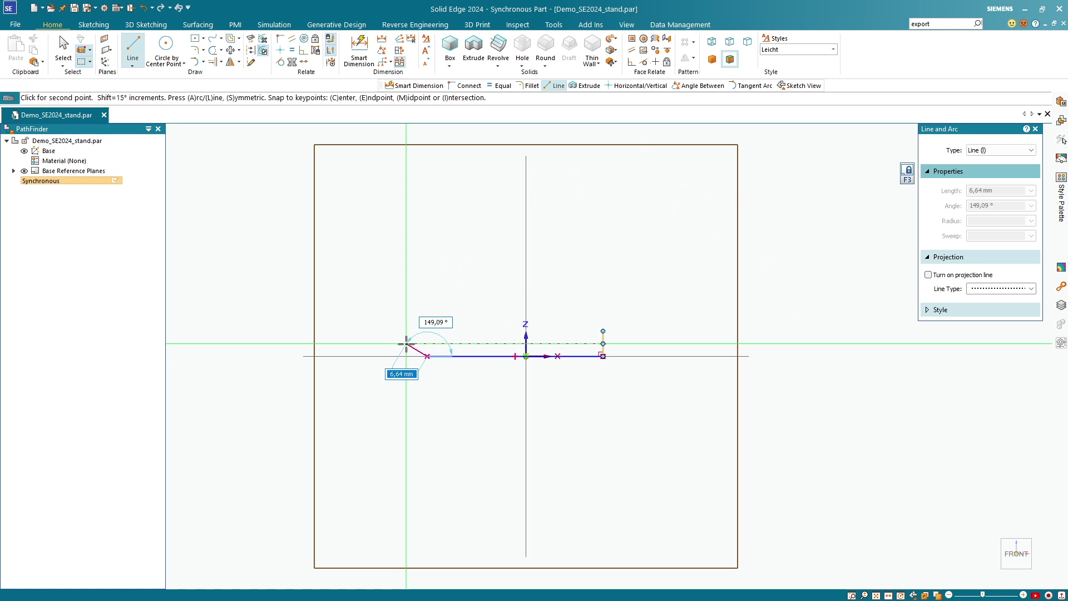
pyautogui.press('a')
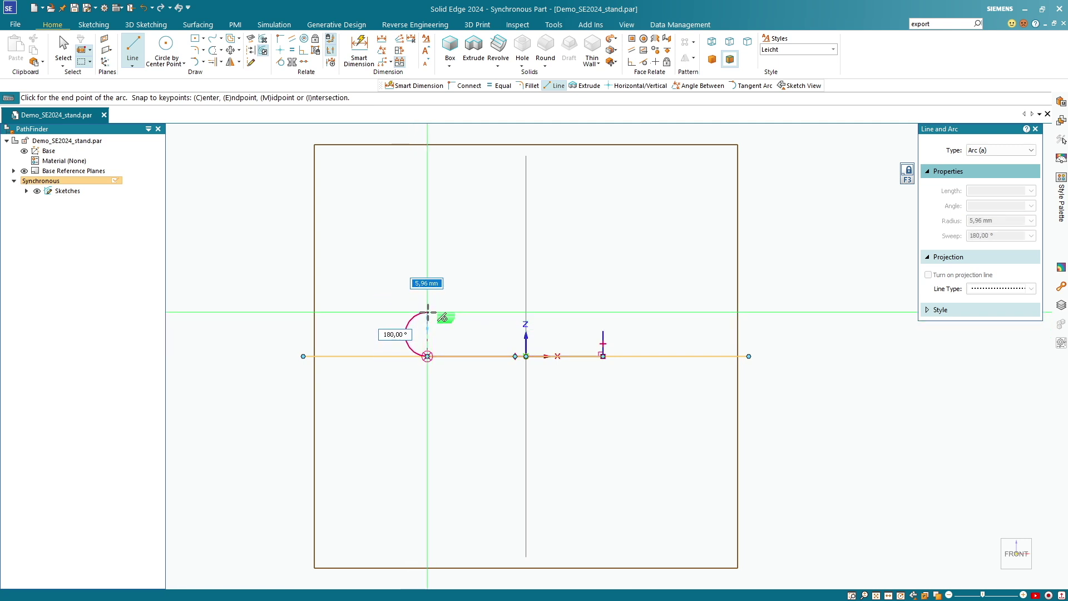
pyautogui.click(427, 312)
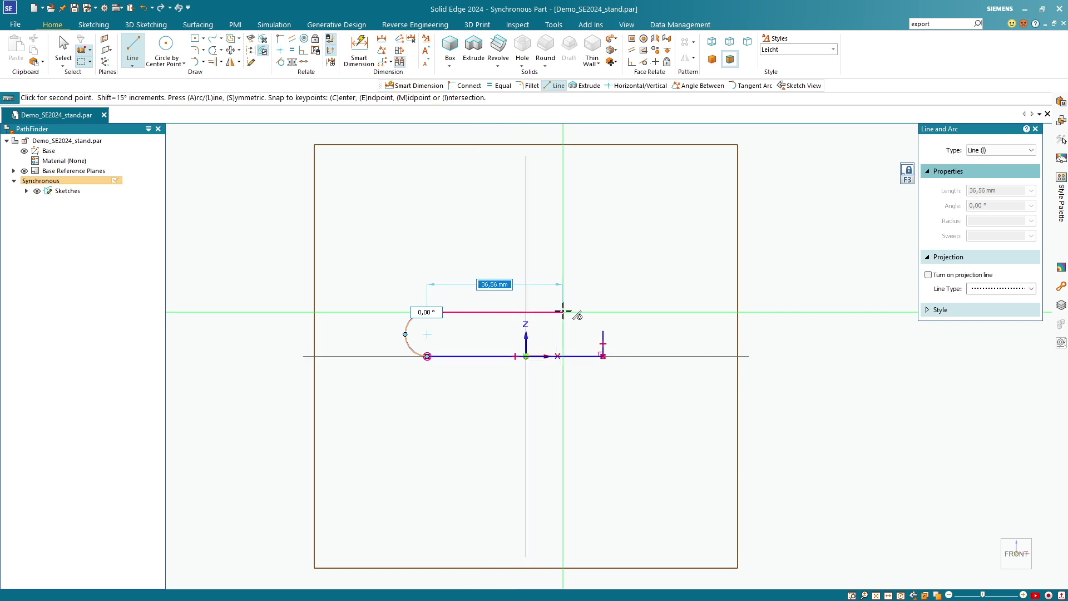
pyautogui.click(562, 311)
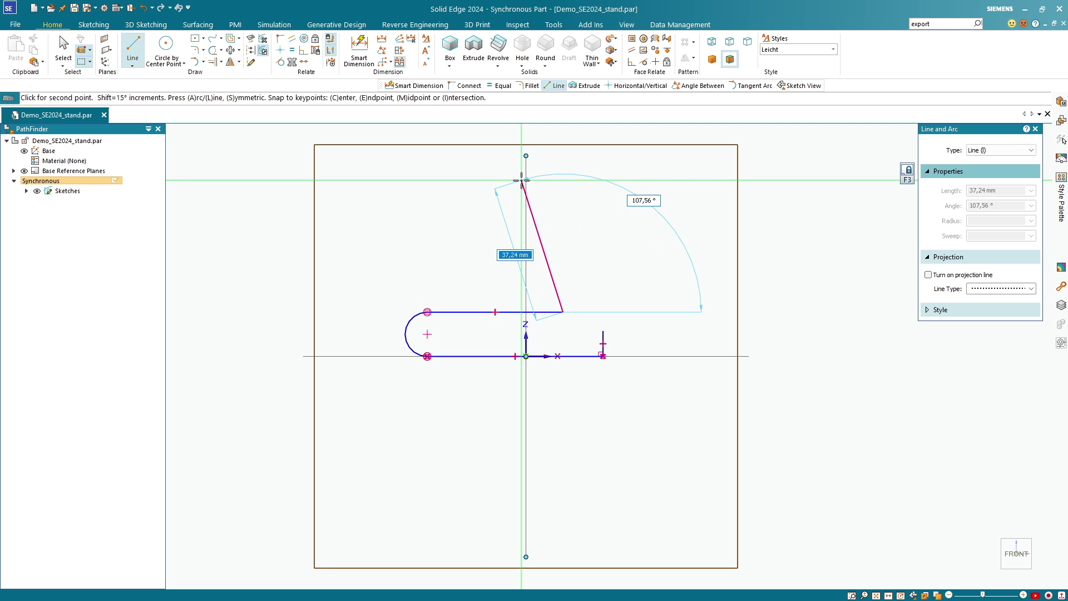
pyautogui.click(521, 181)
pyautogui.rightClick(586, 205)
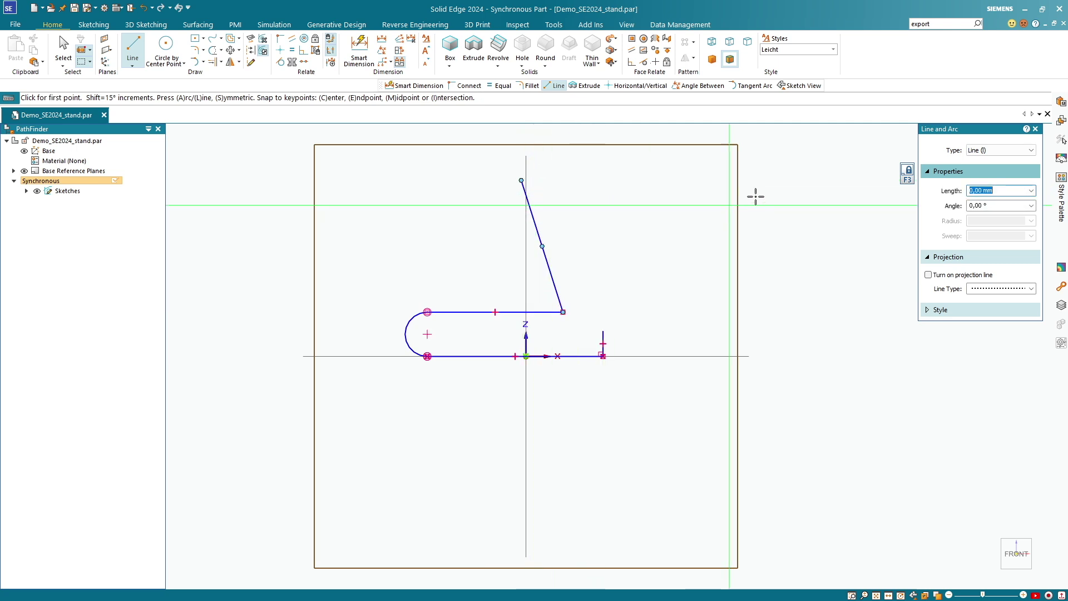
pyautogui.click(1035, 128)
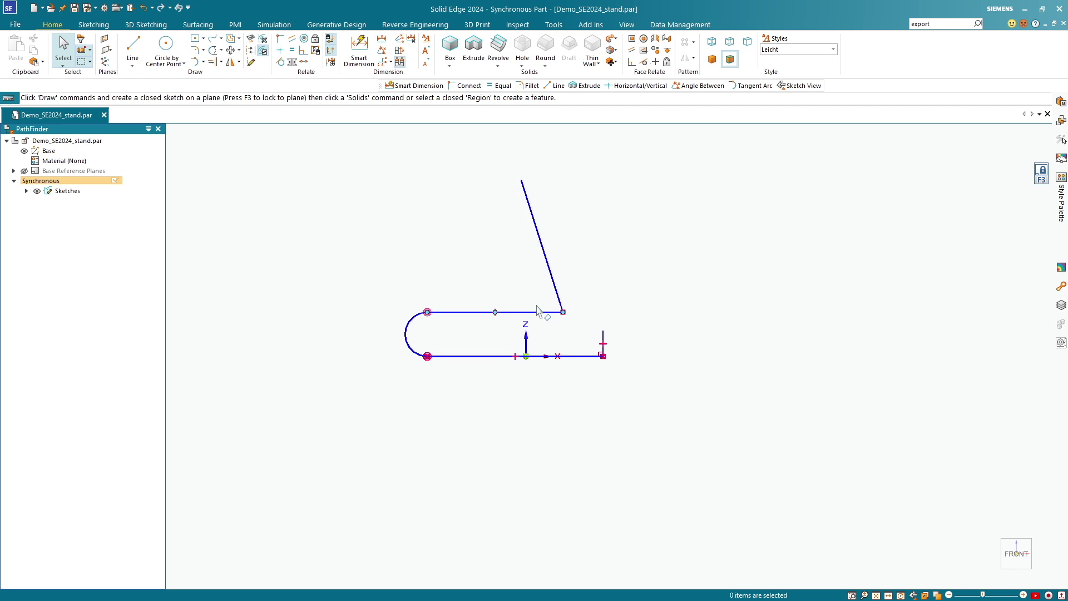
# Dimension the profile's overall height, bottom line to sloped-line top, as 72 mm
pyautogui.click(358, 48)
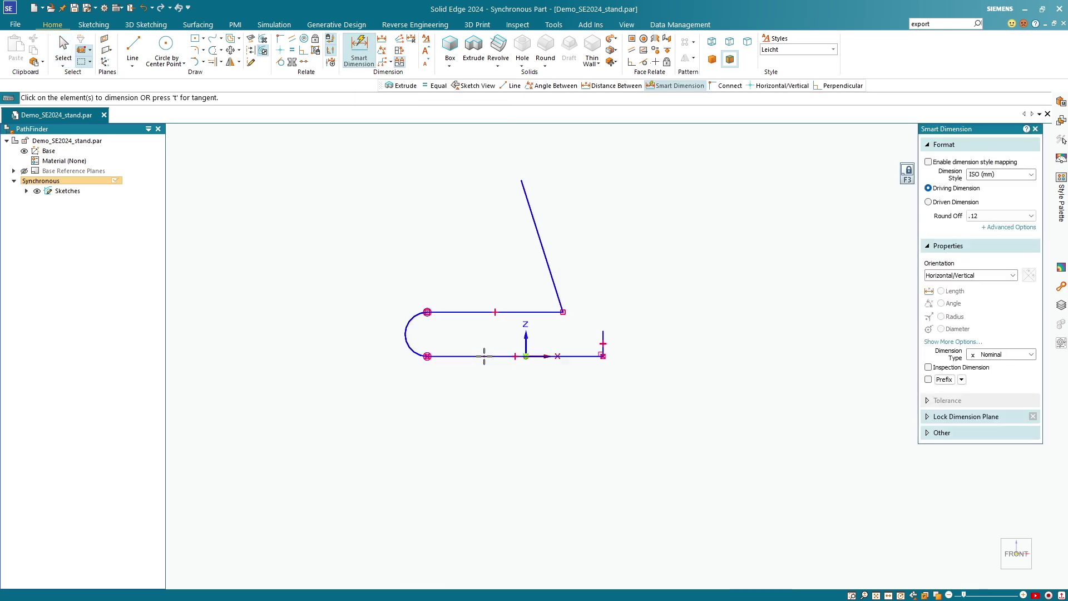
pyautogui.click(484, 356)
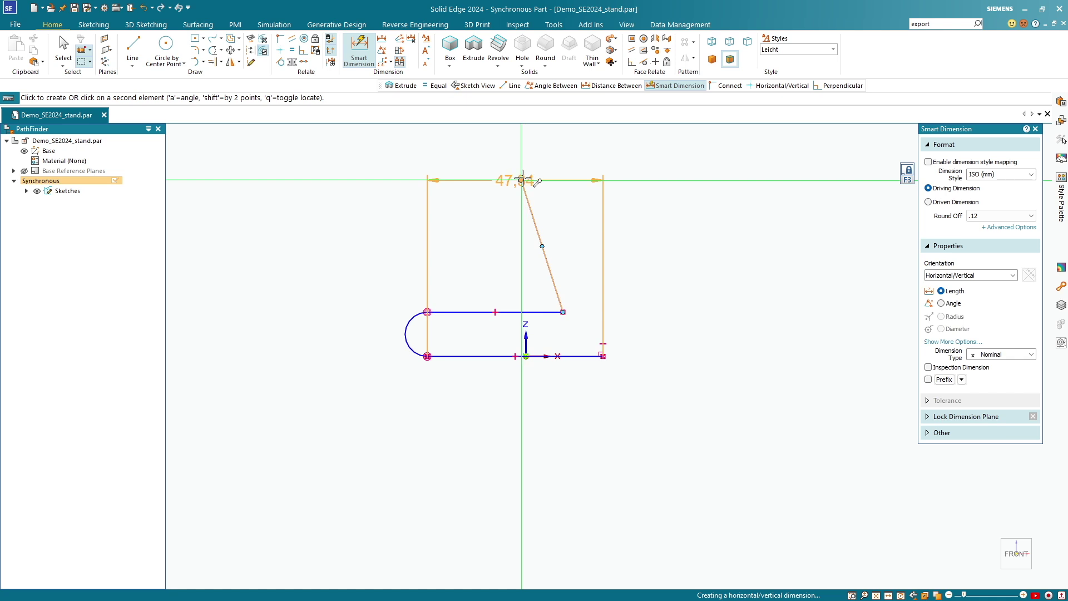
pyautogui.click(525, 181)
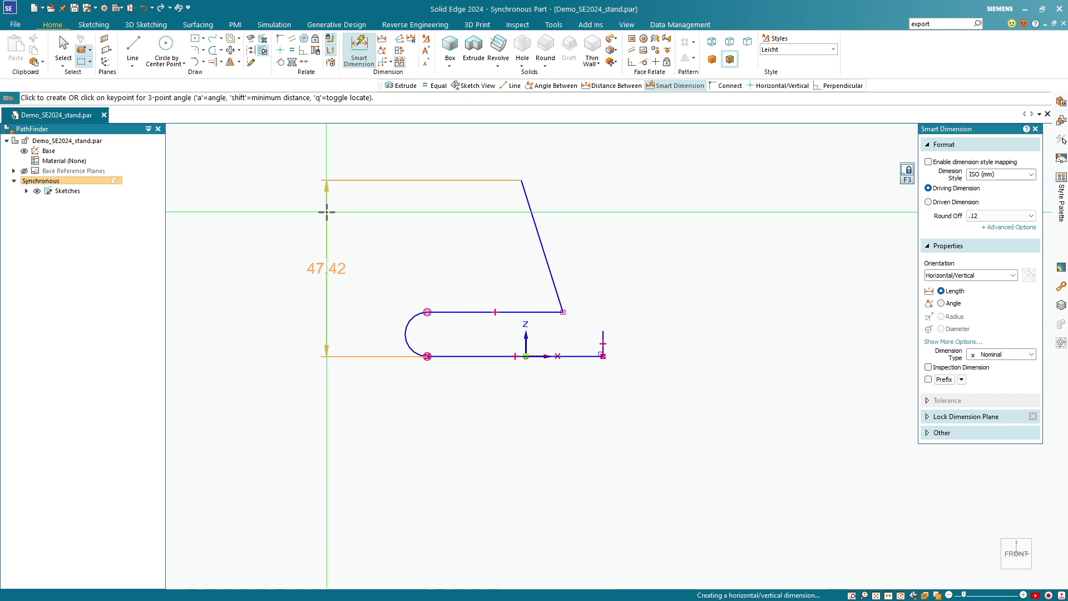
pyautogui.click(327, 212)
pyautogui.write('7')
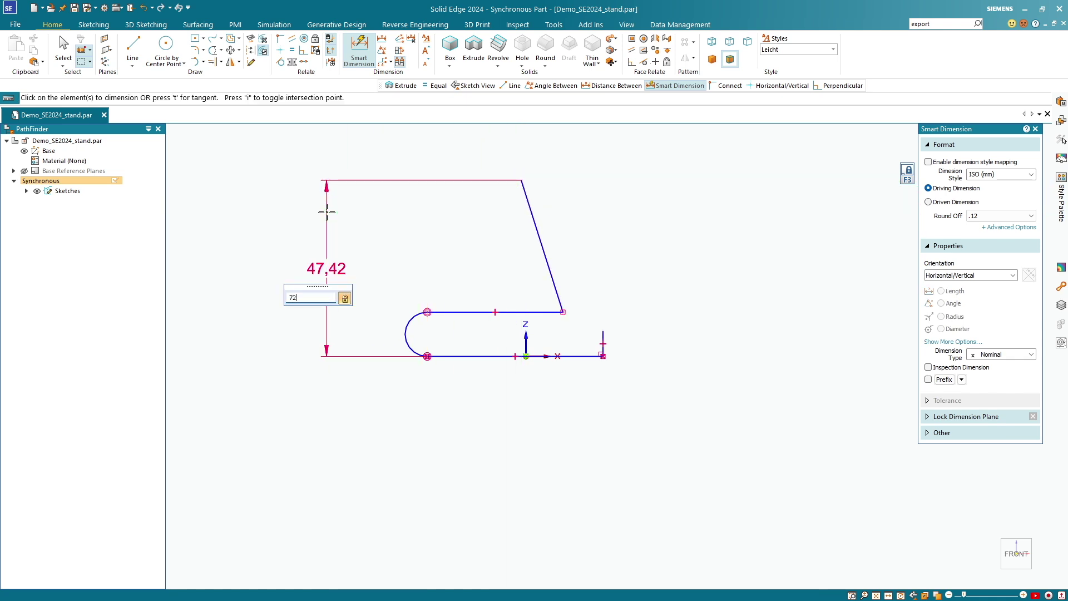
pyautogui.write('2')
pyautogui.press('Return')
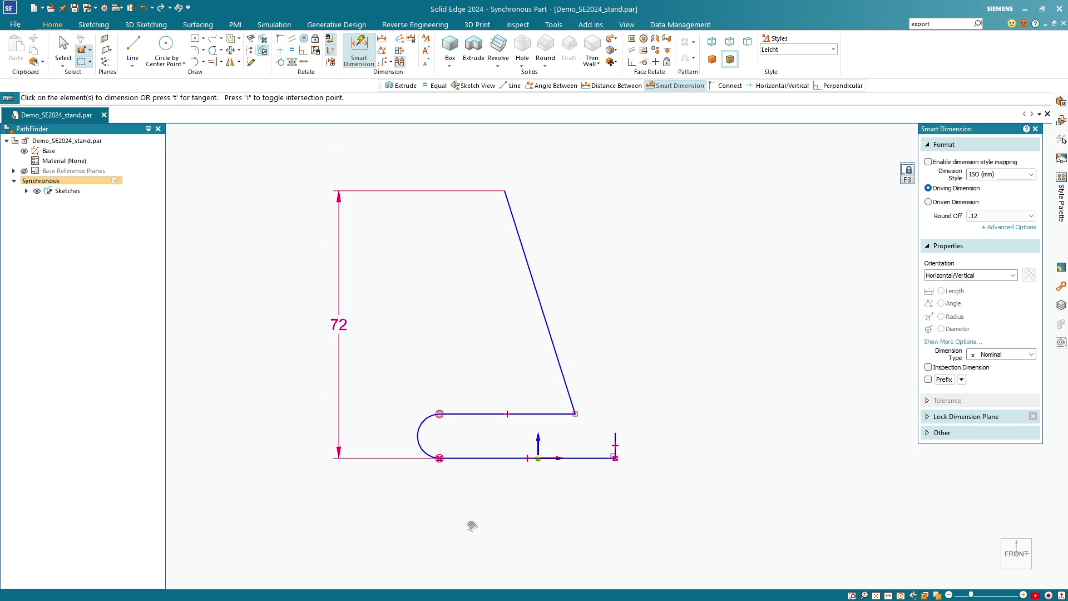
# Dimension the bottom length to 59 mm and the top width to 51 mm
pyautogui.click(632, 452)
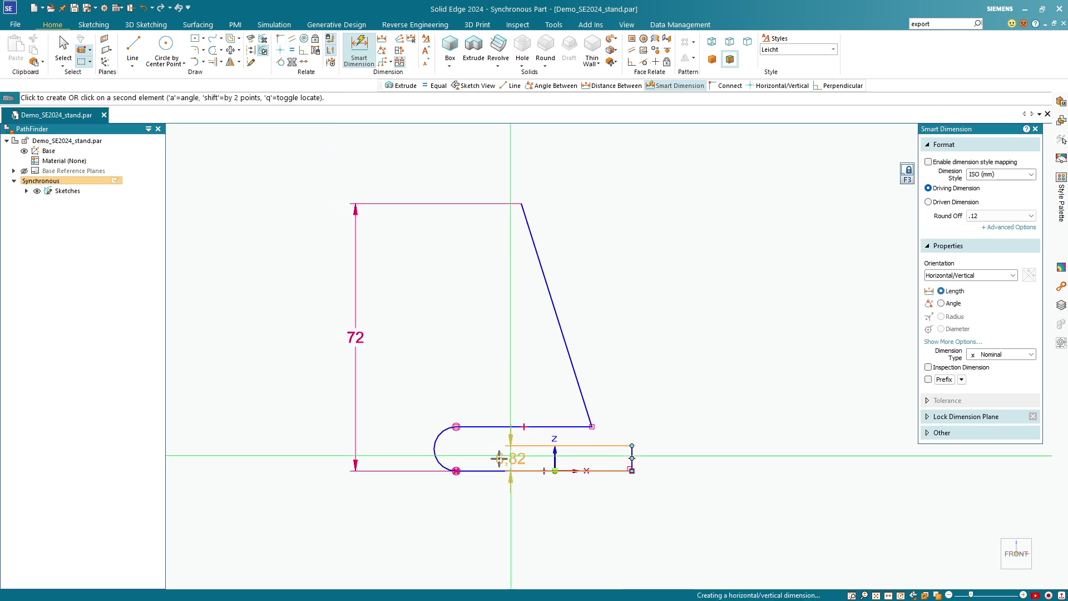
pyautogui.click(456, 449)
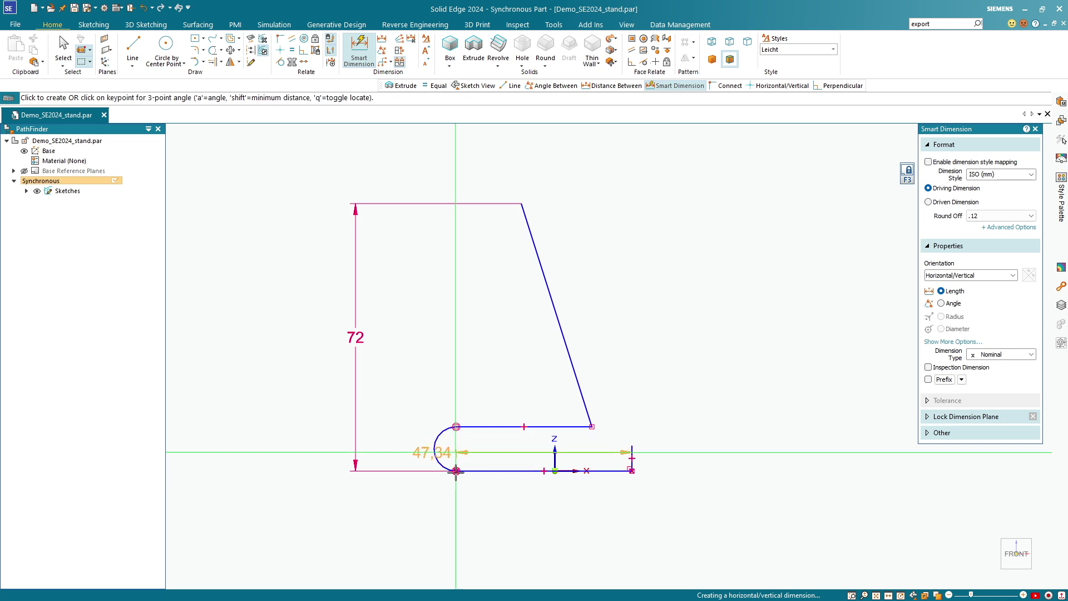
pyautogui.click(525, 523)
pyautogui.write('59')
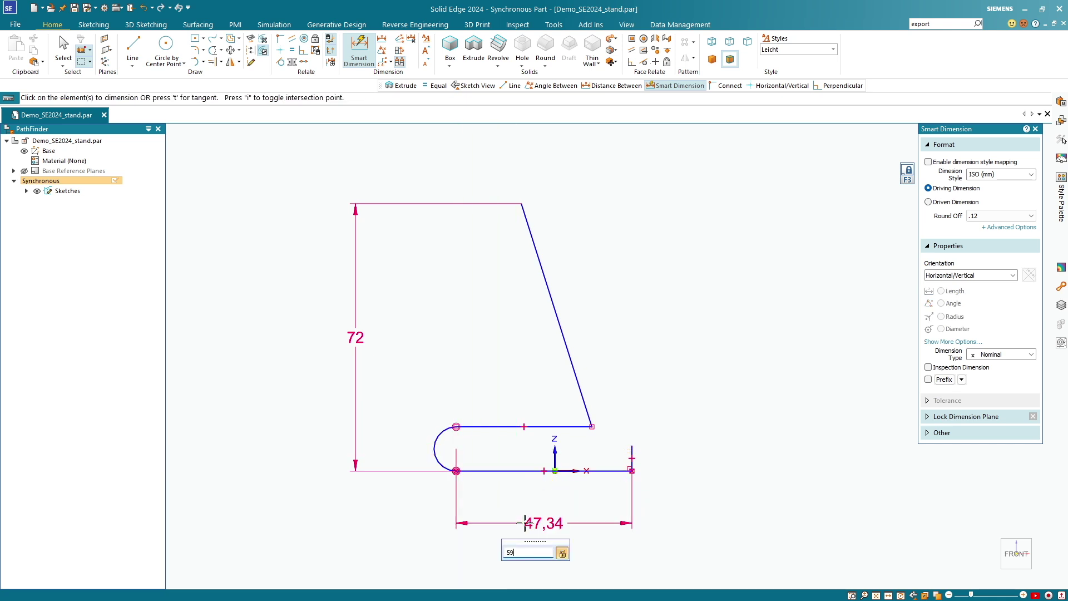
pyautogui.press('Return')
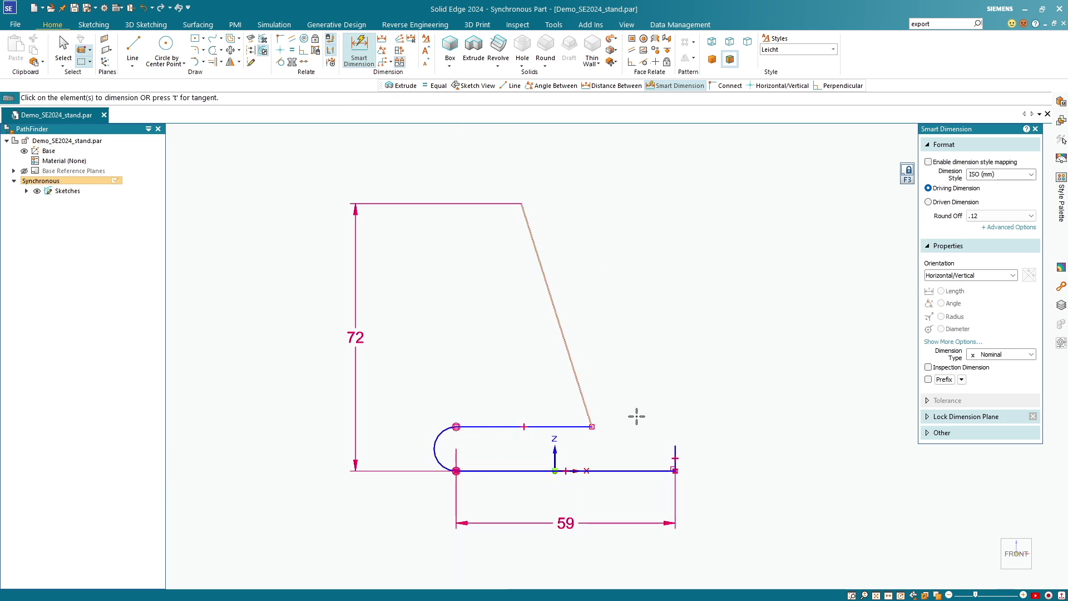
pyautogui.scroll(4, 676, 452)
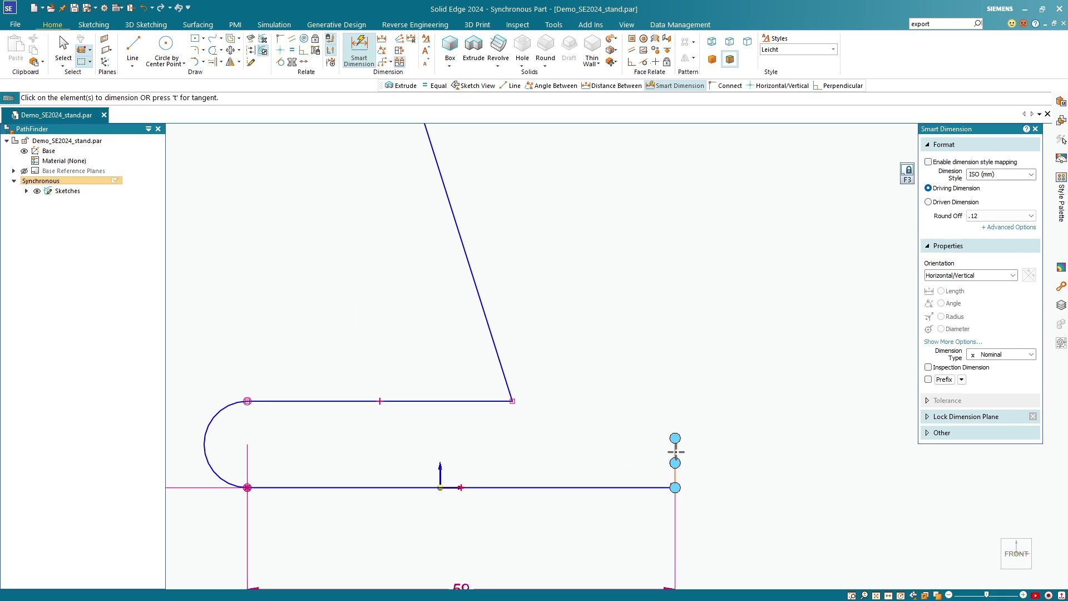
pyautogui.click(675, 452)
pyautogui.scroll(-5, 545, 279)
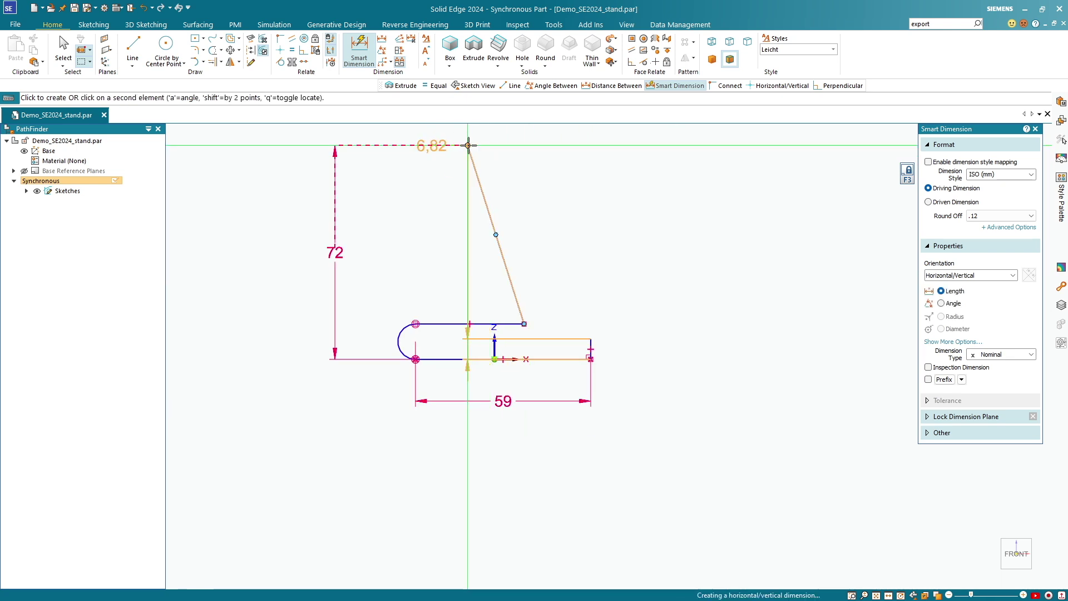
pyautogui.click(468, 145)
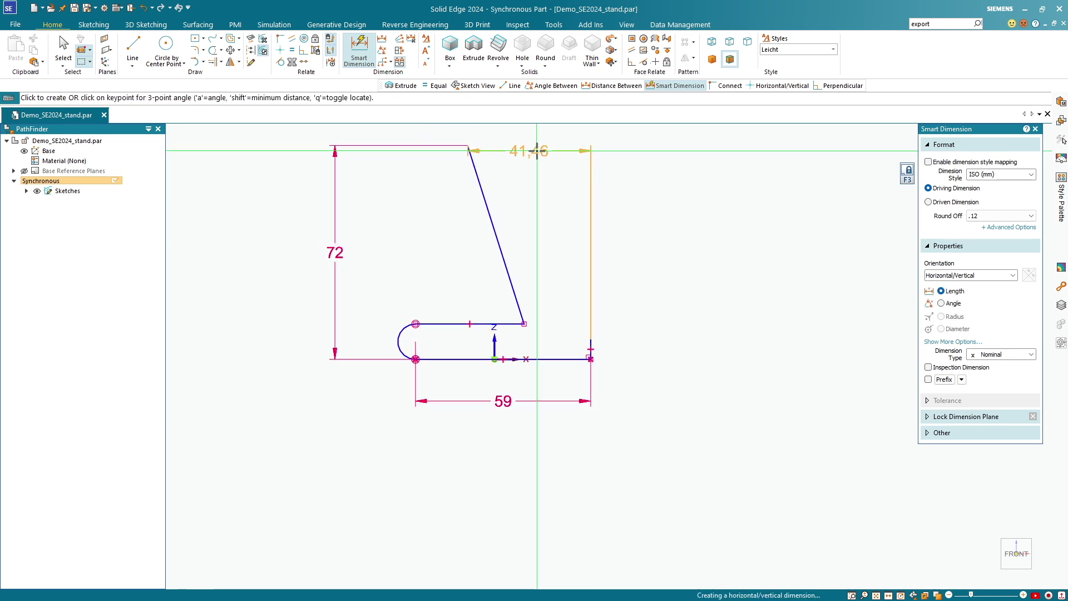
pyautogui.click(536, 150)
pyautogui.write('51')
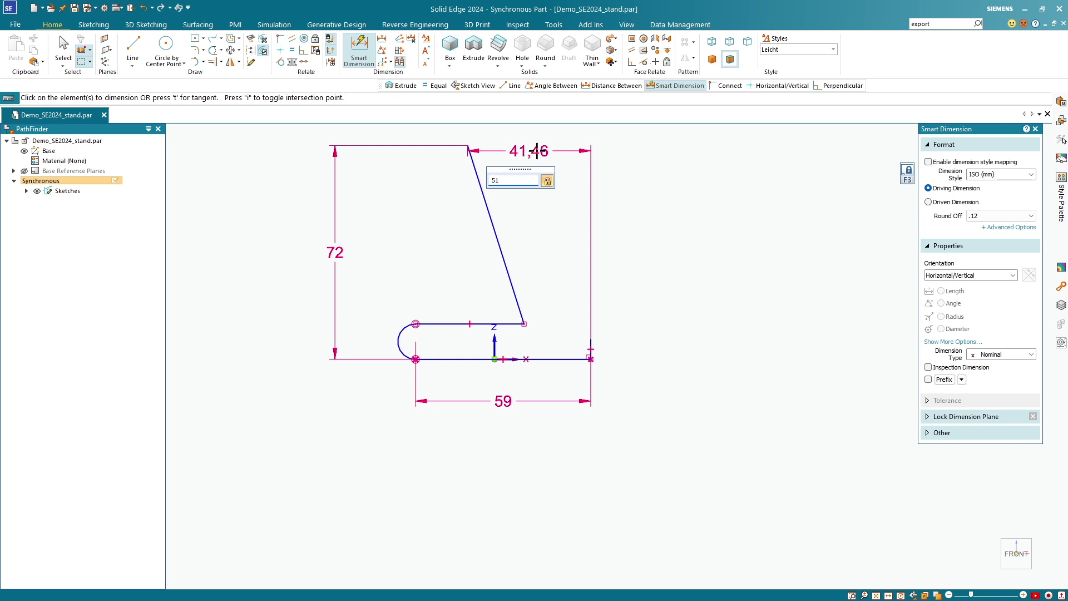
pyautogui.press('Return')
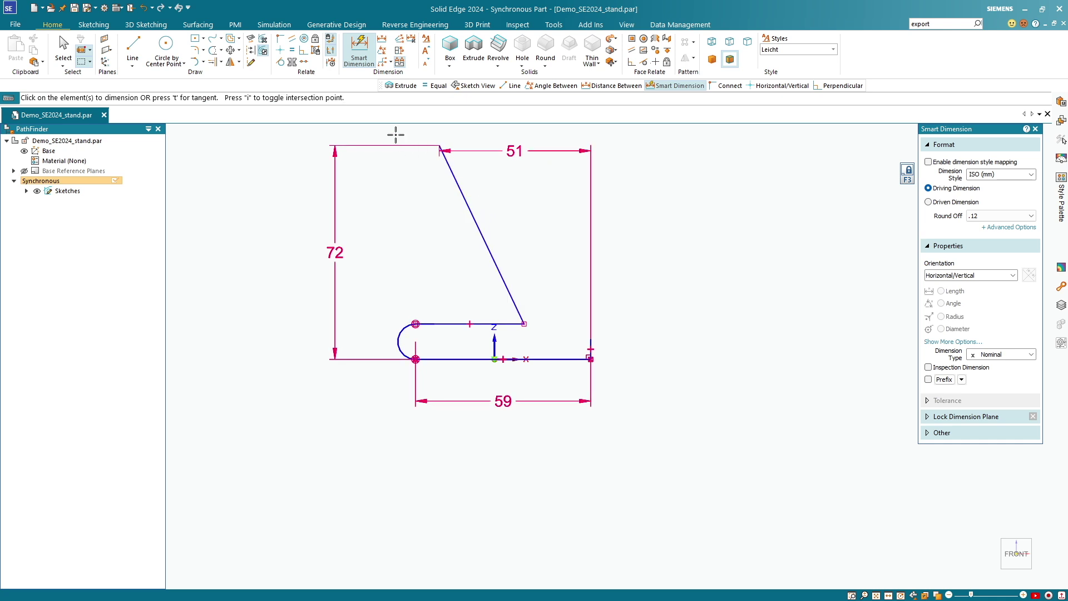
# Set the angle between the slanted line and the slot's top line to 64°
pyautogui.click(382, 52)
pyautogui.click(471, 222)
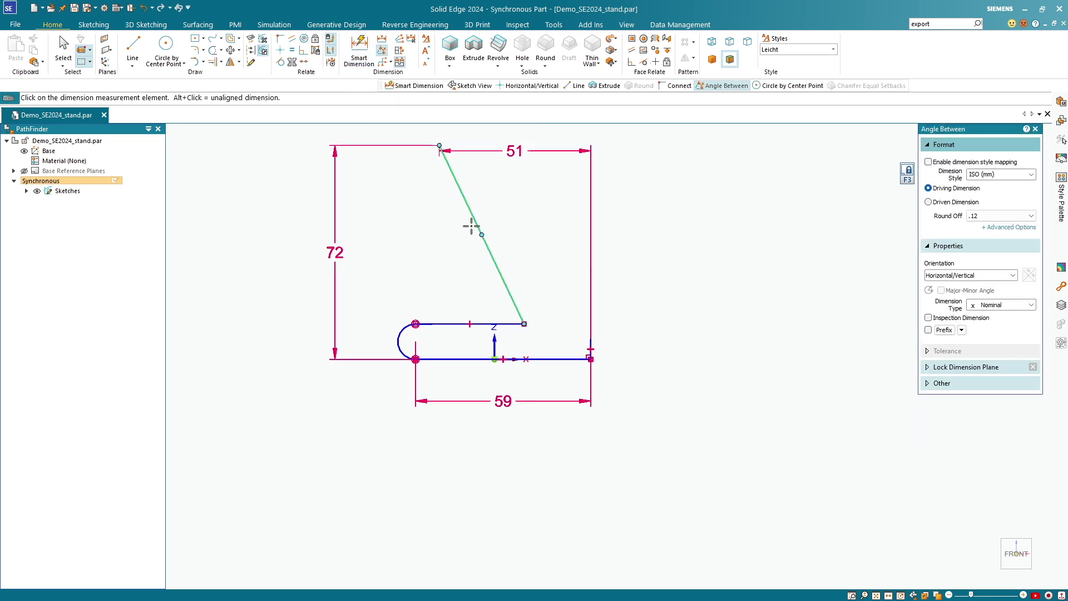
pyautogui.click(453, 324)
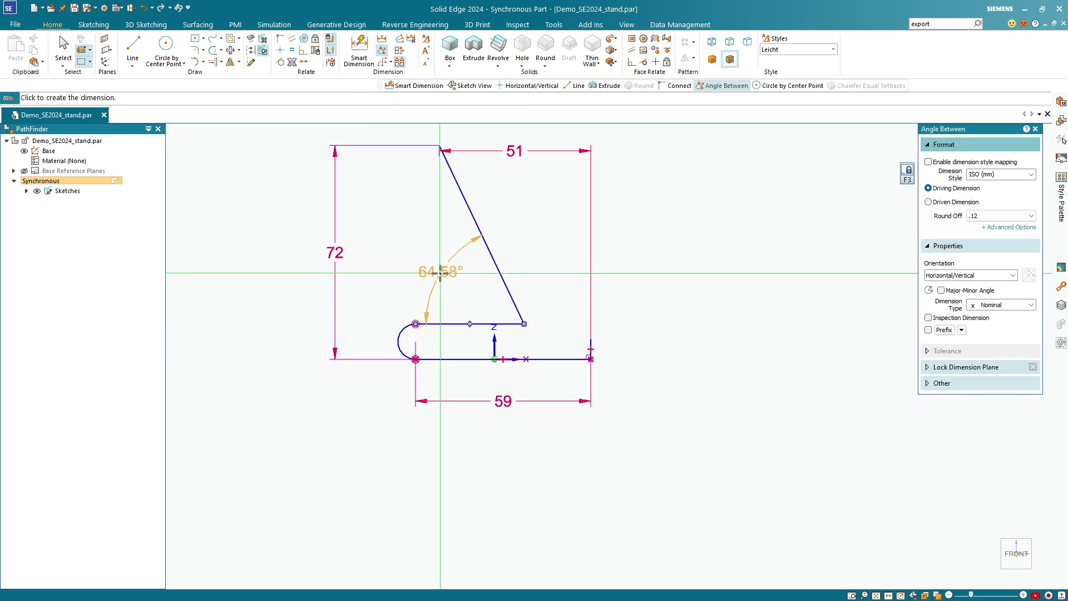
pyautogui.click(440, 272)
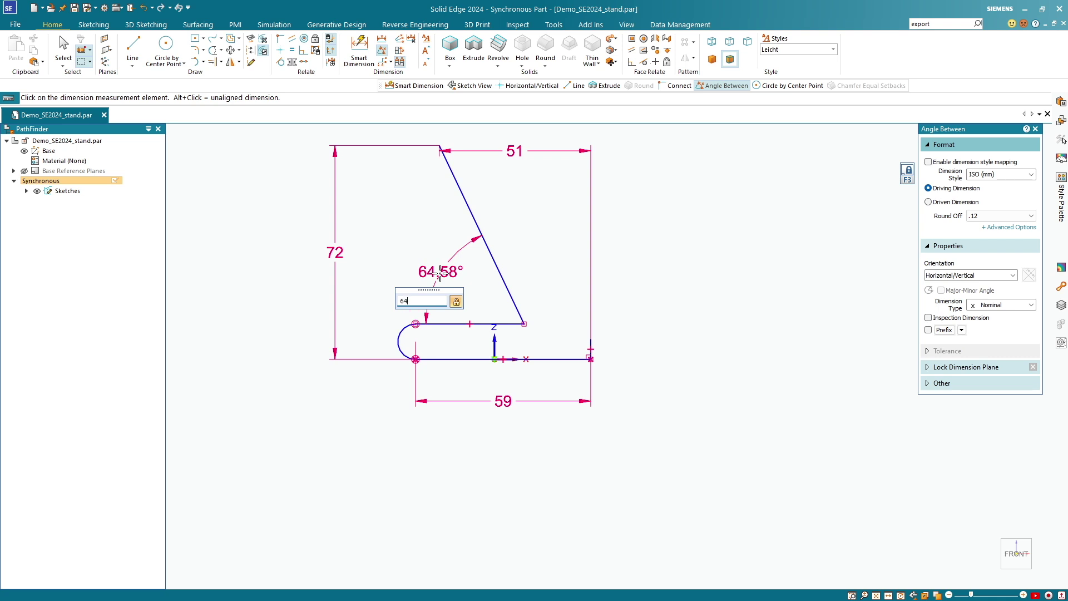
pyautogui.write('64')
pyautogui.press('Return')
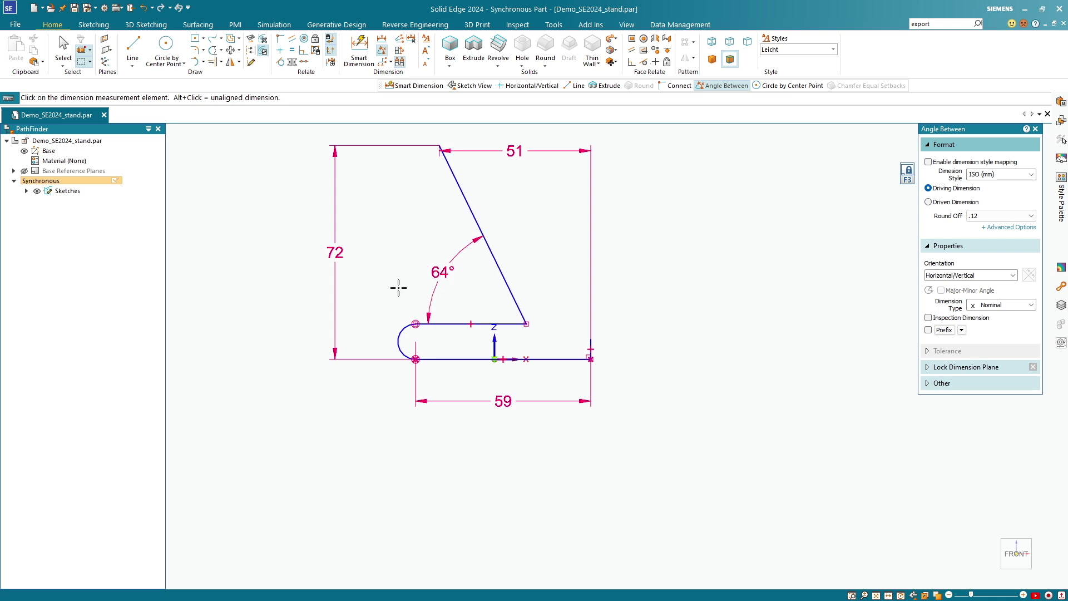
# Dimension the slot height to 10 mm and the right end line to 11 mm
pyautogui.click(358, 48)
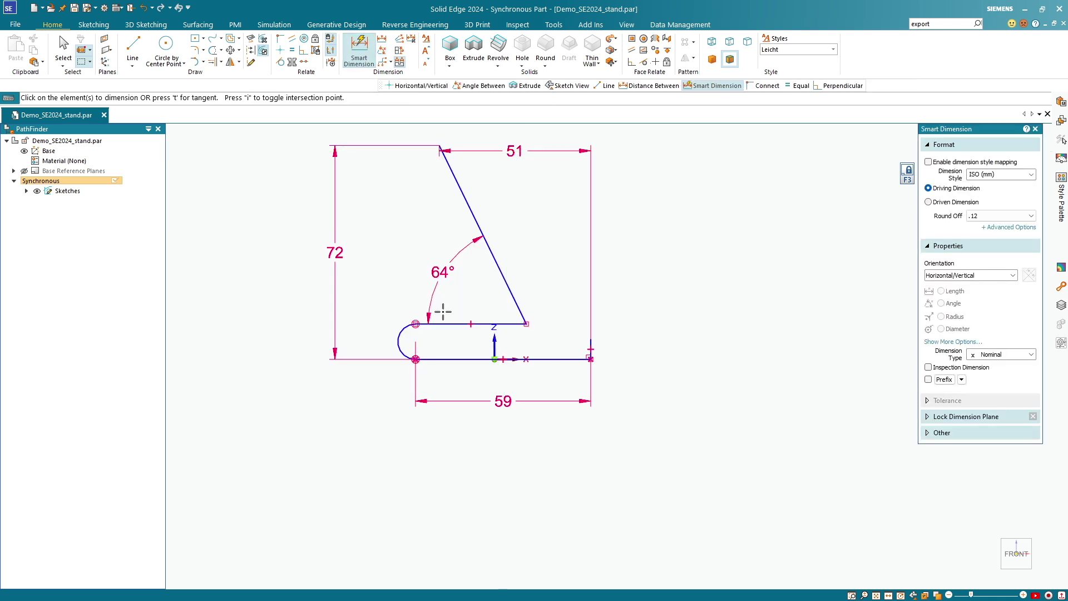
pyautogui.click(443, 323)
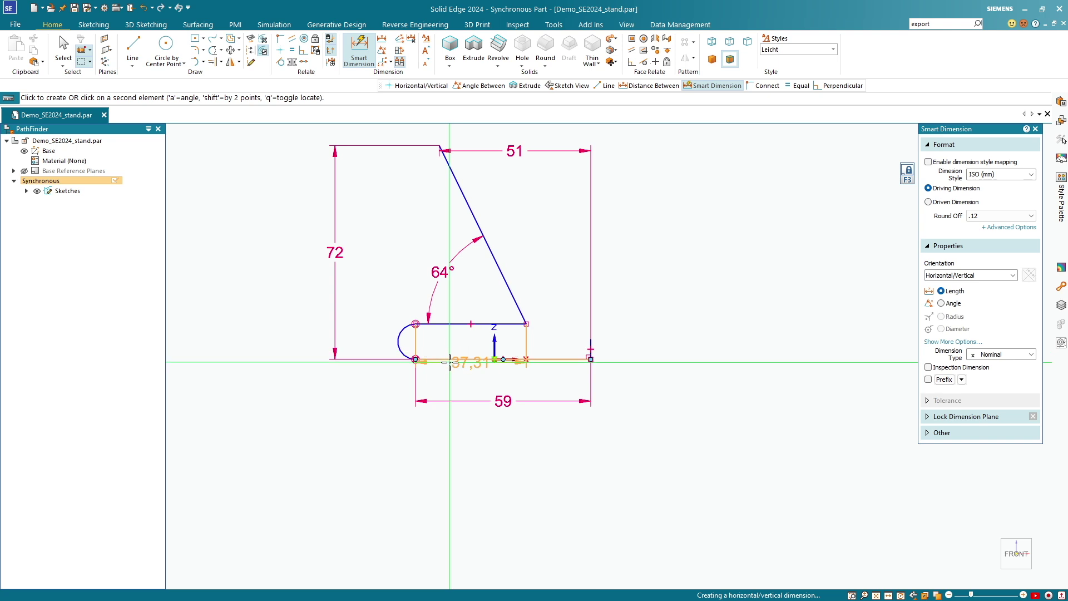
pyautogui.click(492, 359)
pyautogui.click(259, 342)
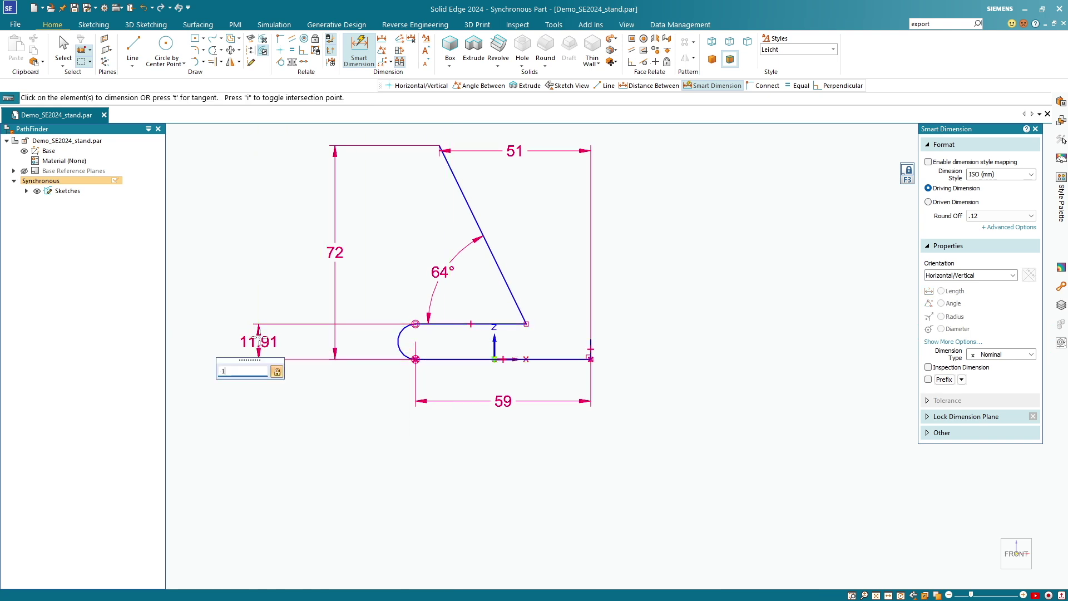
pyautogui.press('Return')
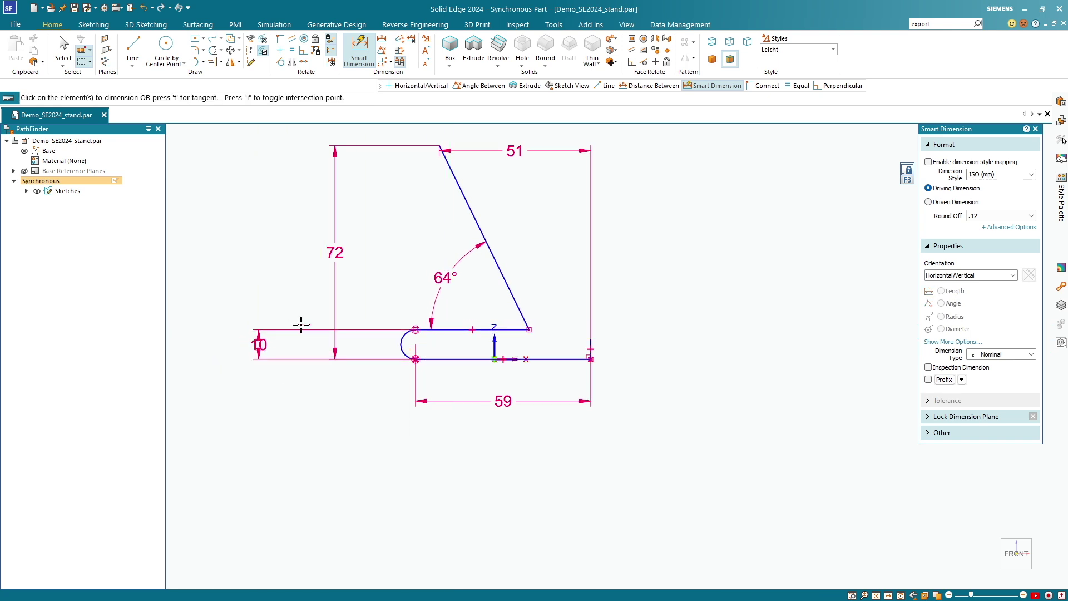
pyautogui.scroll(5, 600, 359)
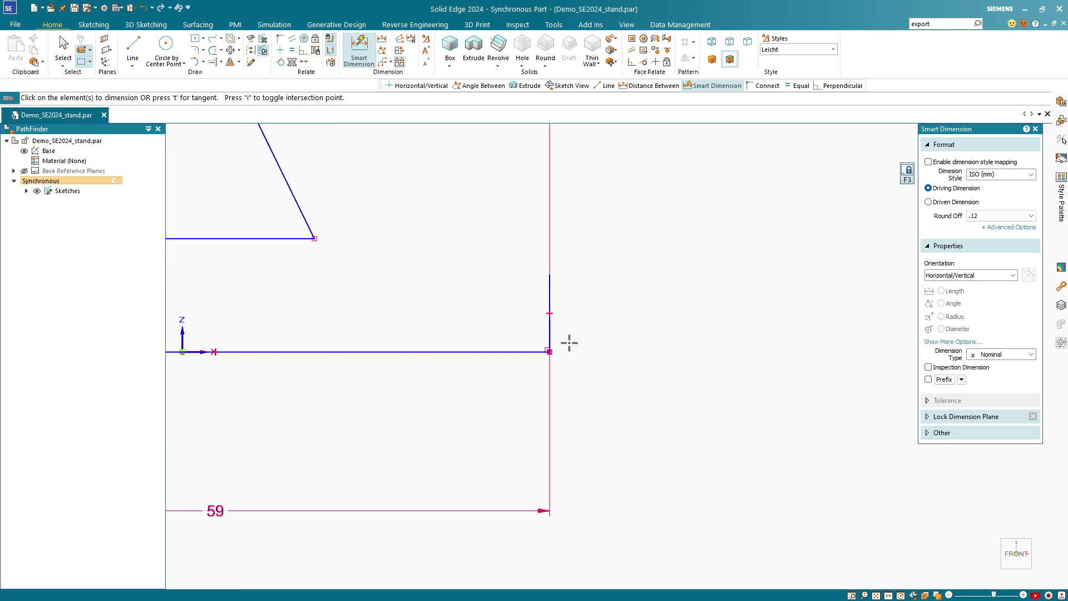
pyautogui.click(550, 334)
pyautogui.click(671, 325)
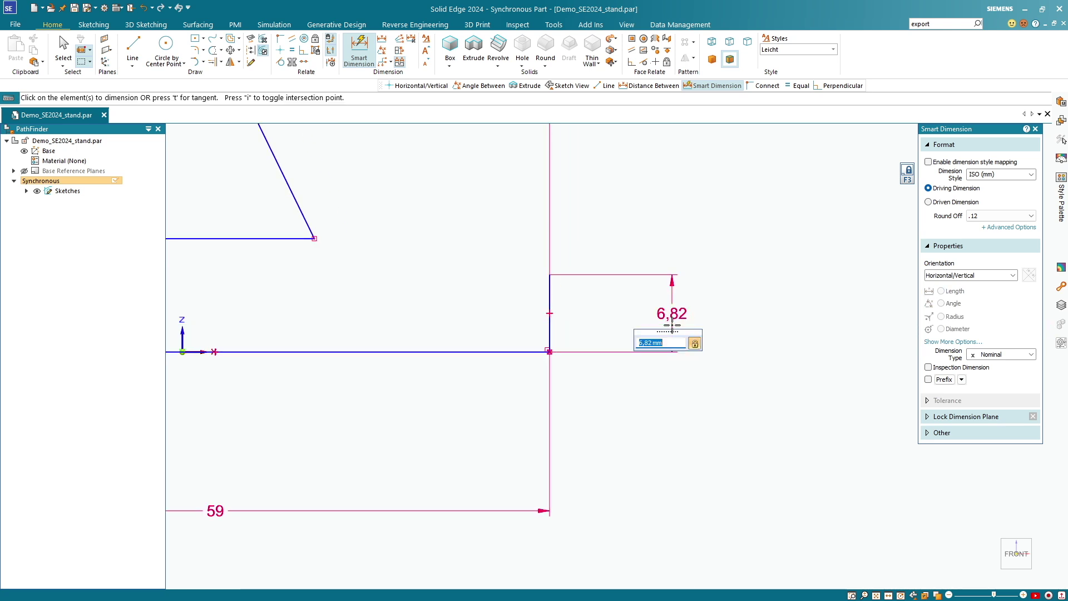
pyautogui.press('Return')
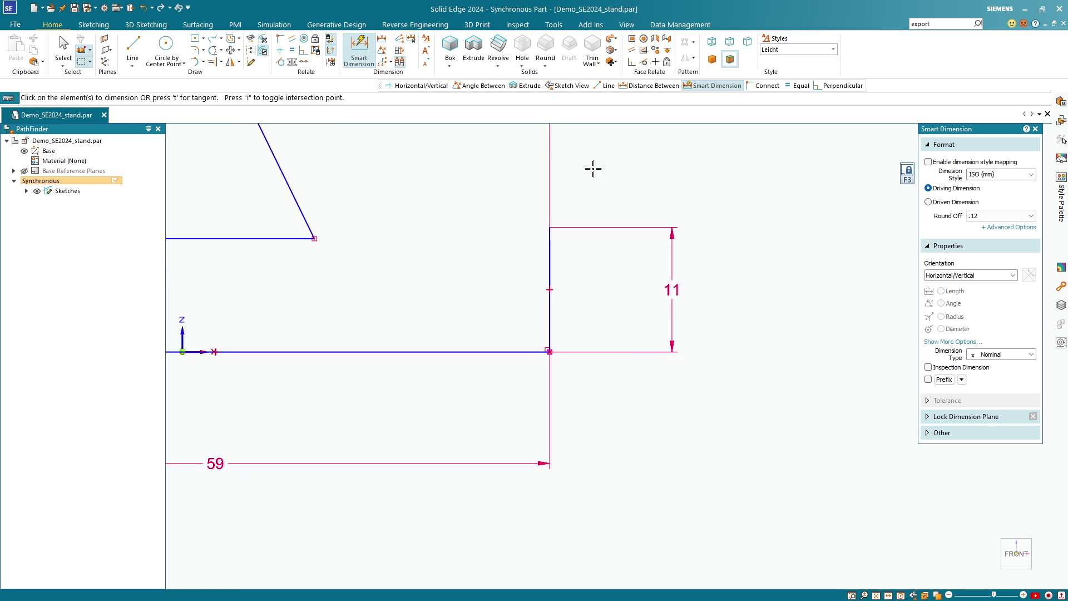
pyautogui.press('Escape')
pyautogui.hotkey('ctrl', 'shift', 'a')
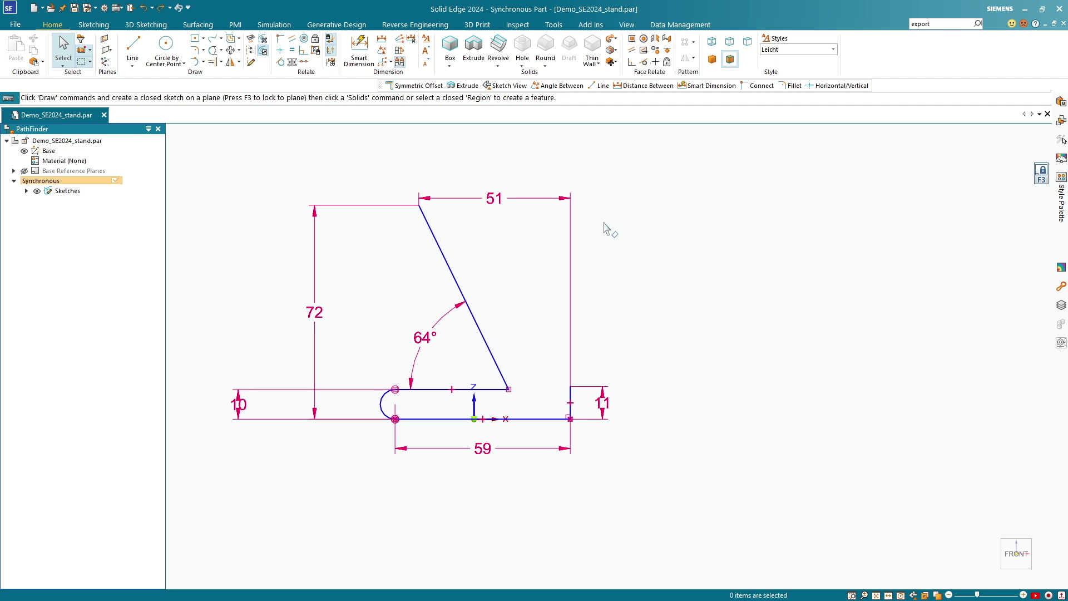
# Fillet the corner between the slanted and upper horizontal lines with an 11 mm radius
pyautogui.click(198, 54)
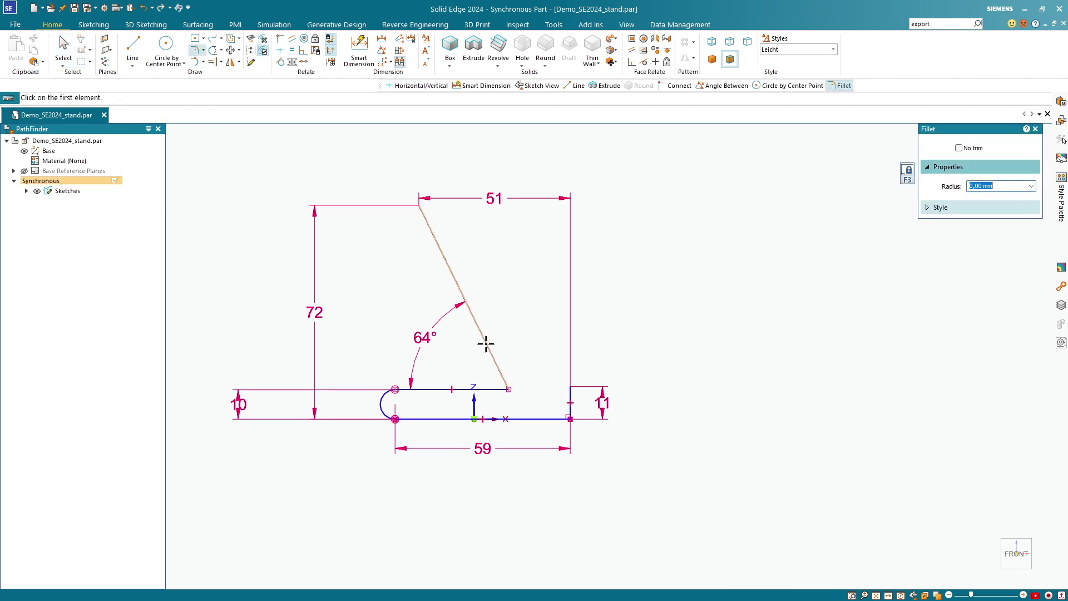
pyautogui.click(484, 389)
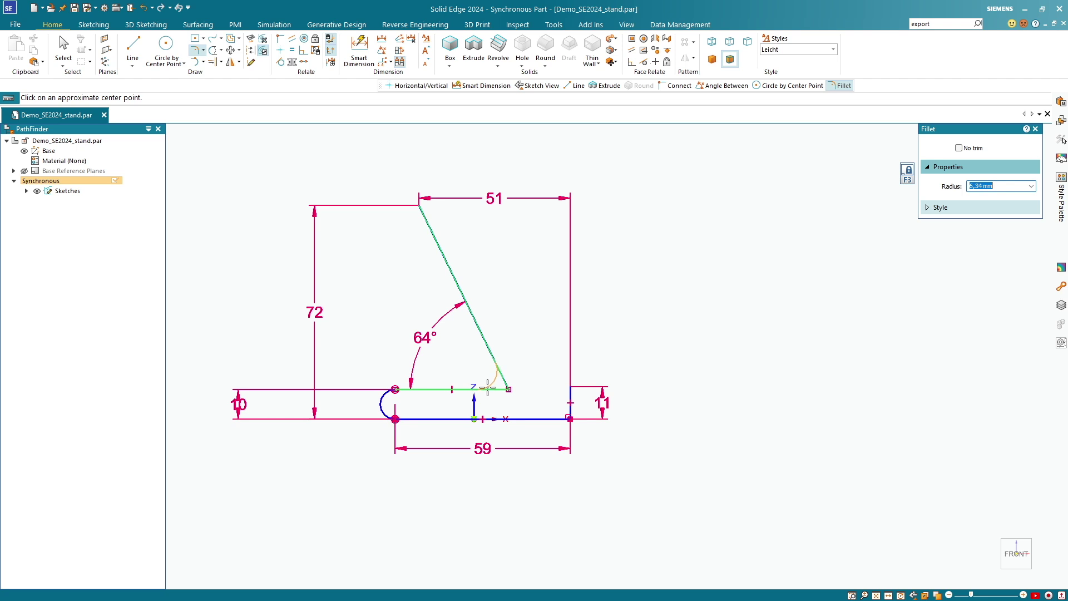
pyautogui.click(487, 388)
pyautogui.press('d')
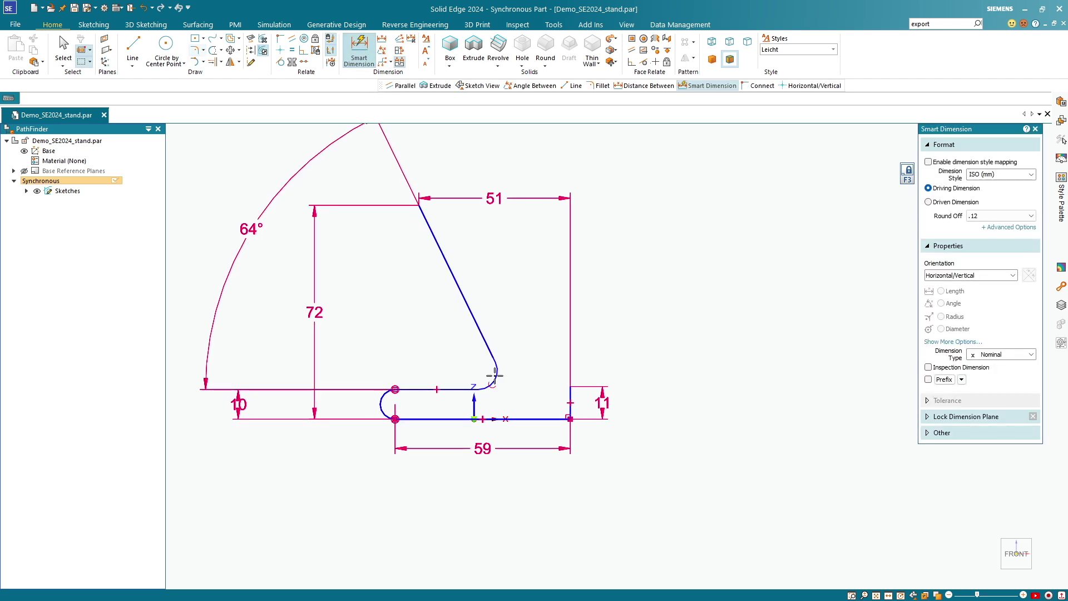
pyautogui.click(495, 376)
pyautogui.click(520, 387)
pyautogui.write('11')
pyautogui.press('Return')
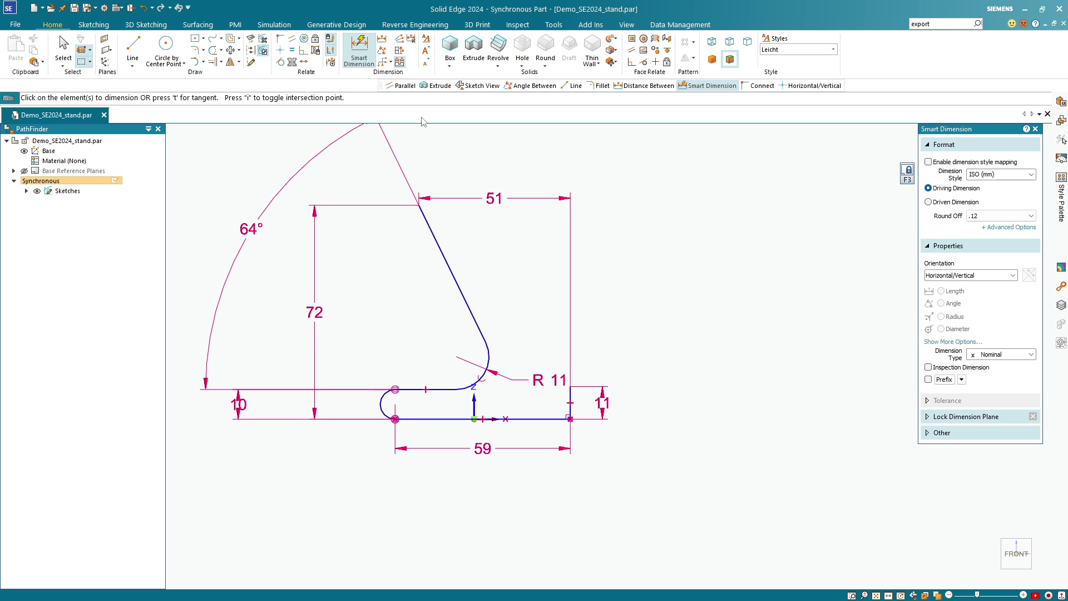
# Vertically align the slanted line's top point with the origin
pyautogui.click(280, 51)
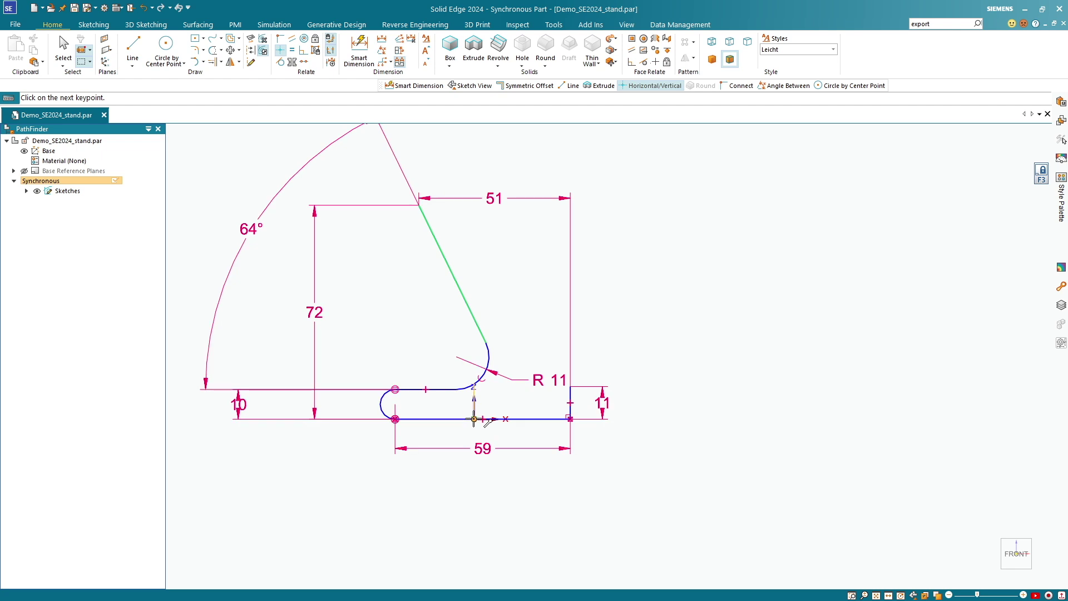
pyautogui.click(474, 418)
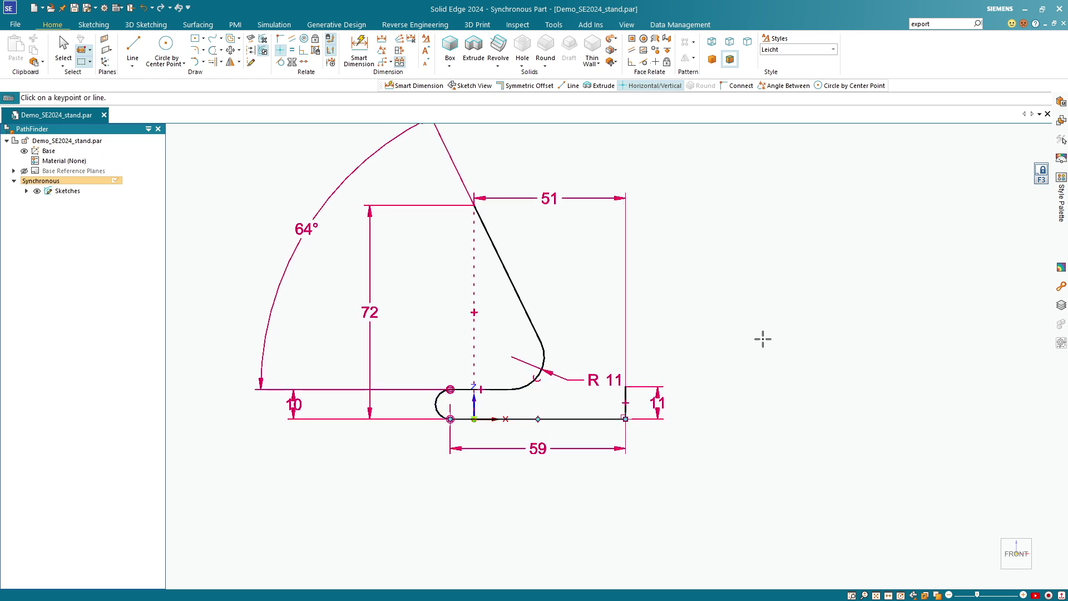
pyautogui.press('Escape')
pyautogui.hotkey('ctrl', 'shift', 'a')
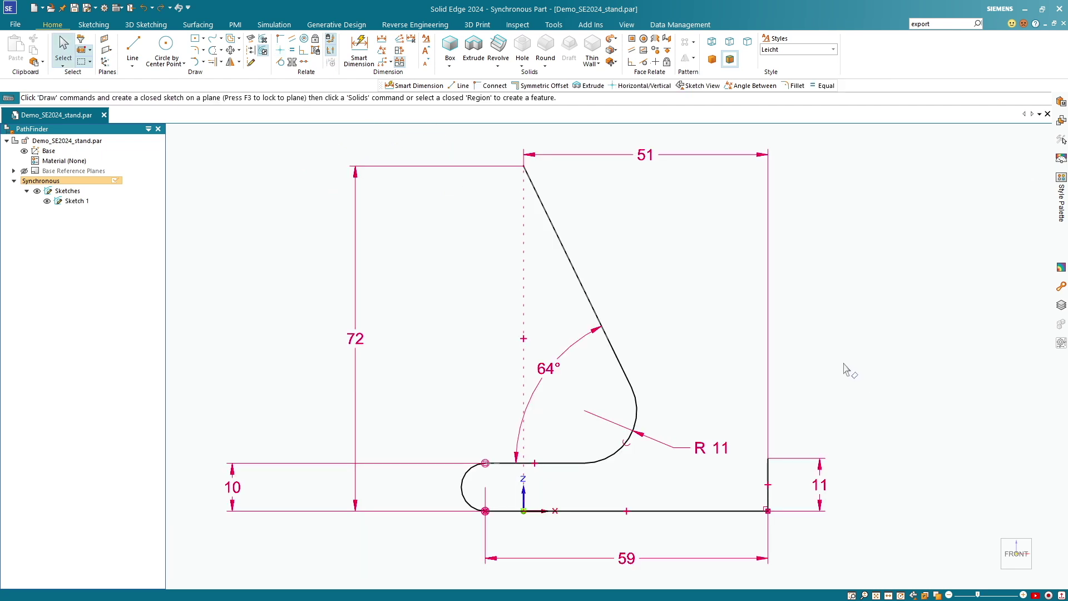
# Create a 6 mm symmetric offset with arc caps around the whole profile chain
pyautogui.click(239, 39)
pyautogui.click(265, 69)
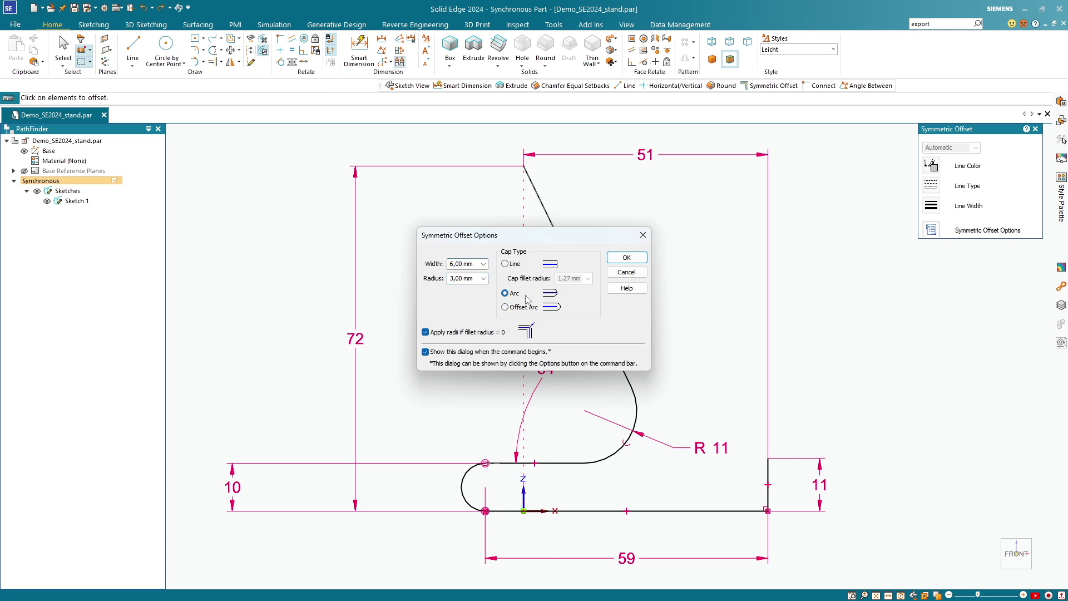
pyautogui.click(627, 257)
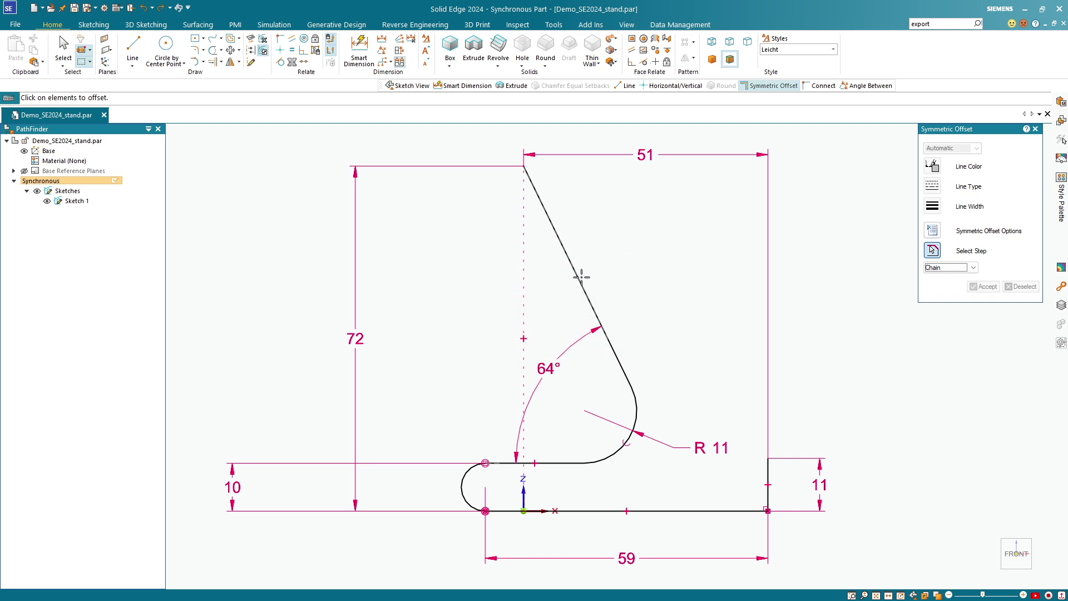
pyautogui.click(584, 279)
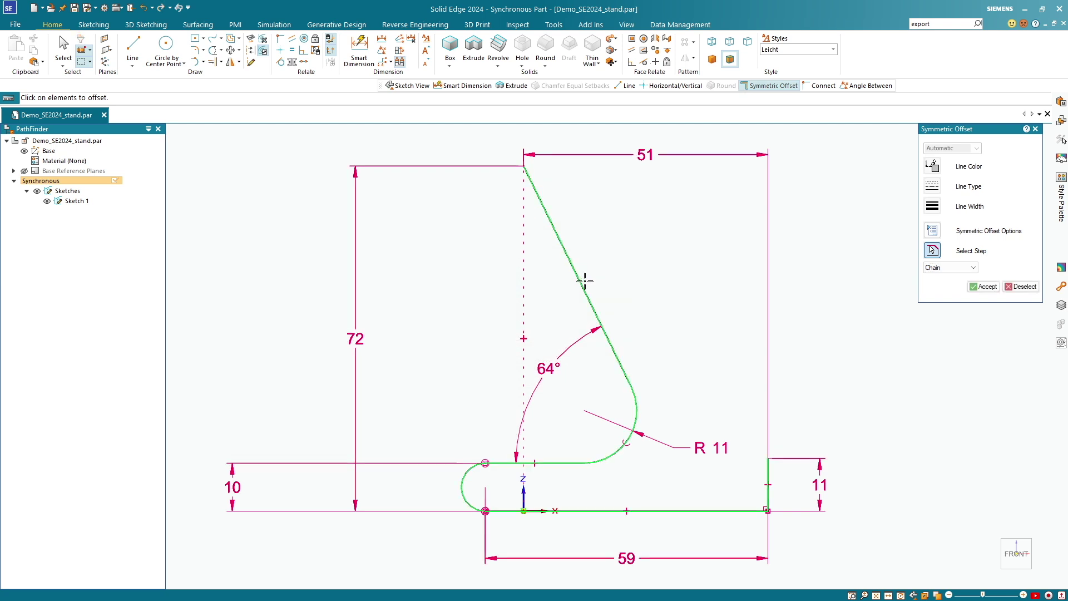
pyautogui.click(985, 286)
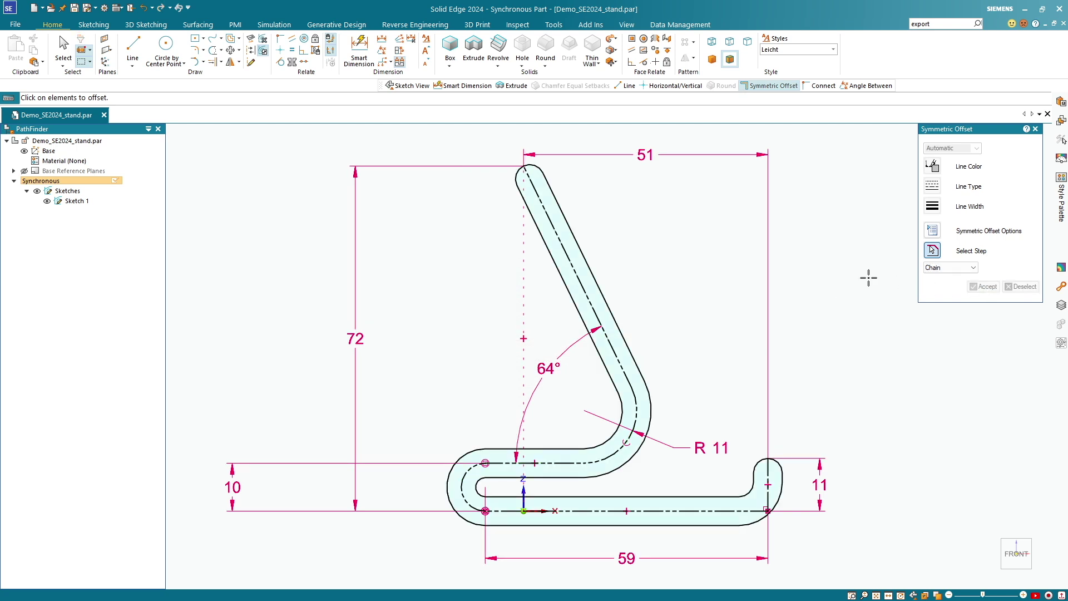
pyautogui.click(1035, 129)
pyautogui.moveTo(807, 289); pyautogui.dragTo(654, 332, button='middle')
# Extrude the closed offset region symmetrically by 64 mm into a solid
pyautogui.scroll(5, 645, 339)
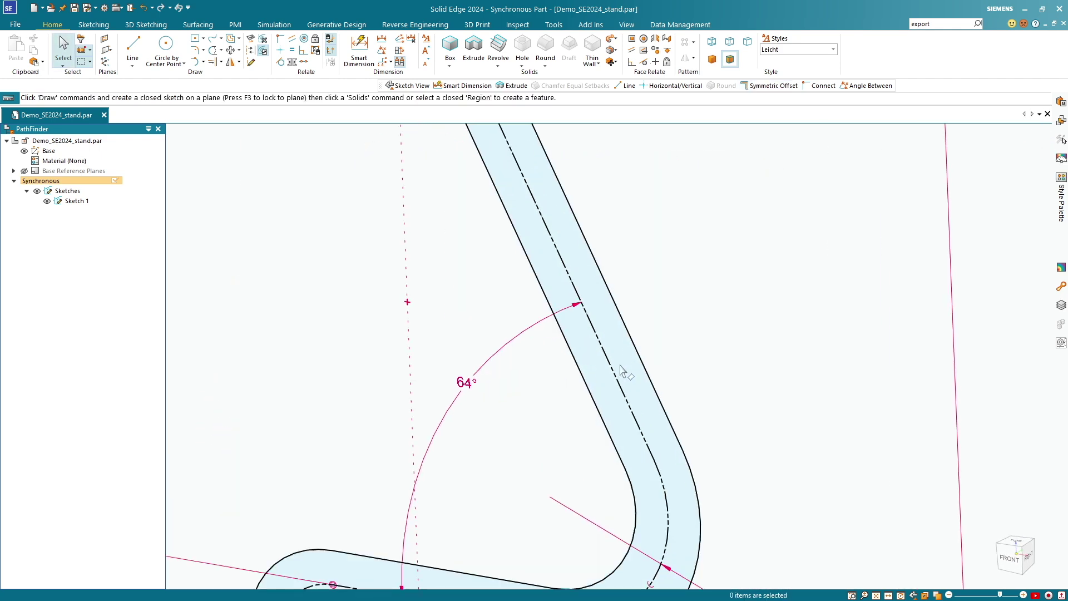
pyautogui.click(622, 361)
pyautogui.scroll(-5, 611, 359)
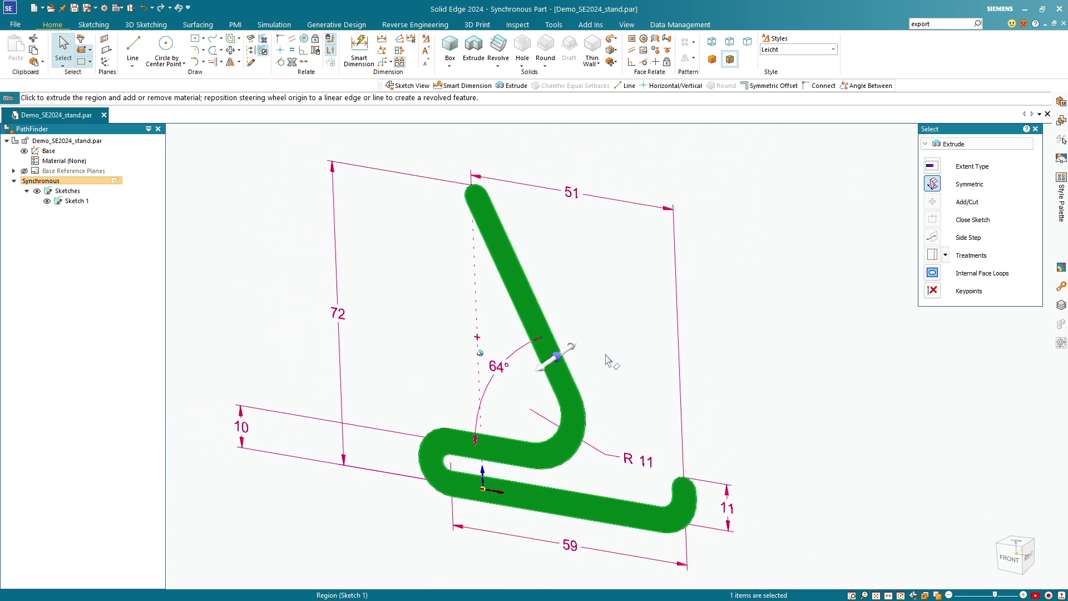
pyautogui.click(554, 356)
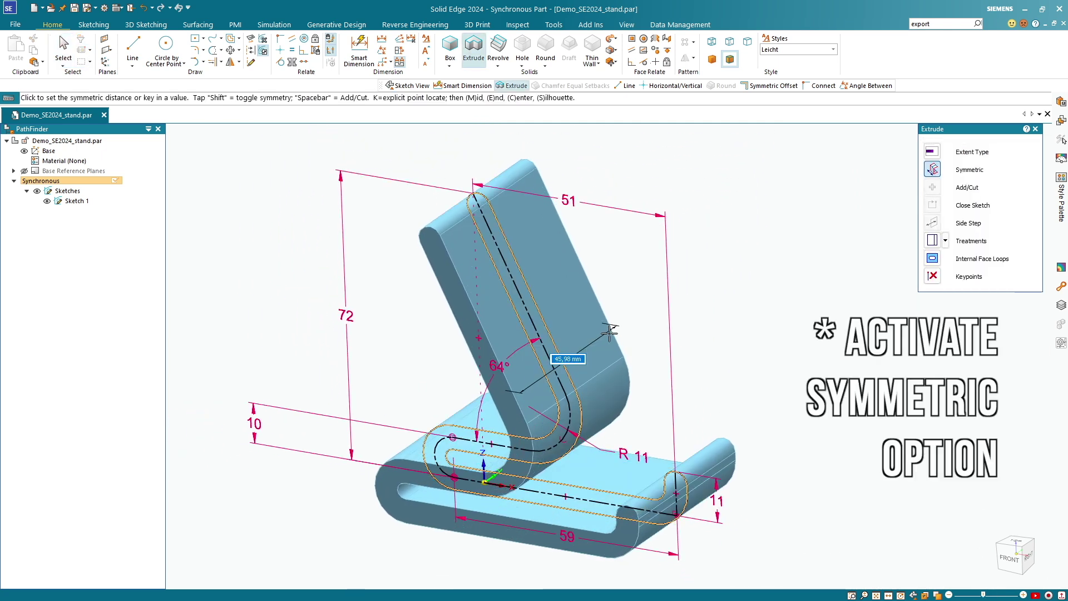
pyautogui.write('64')
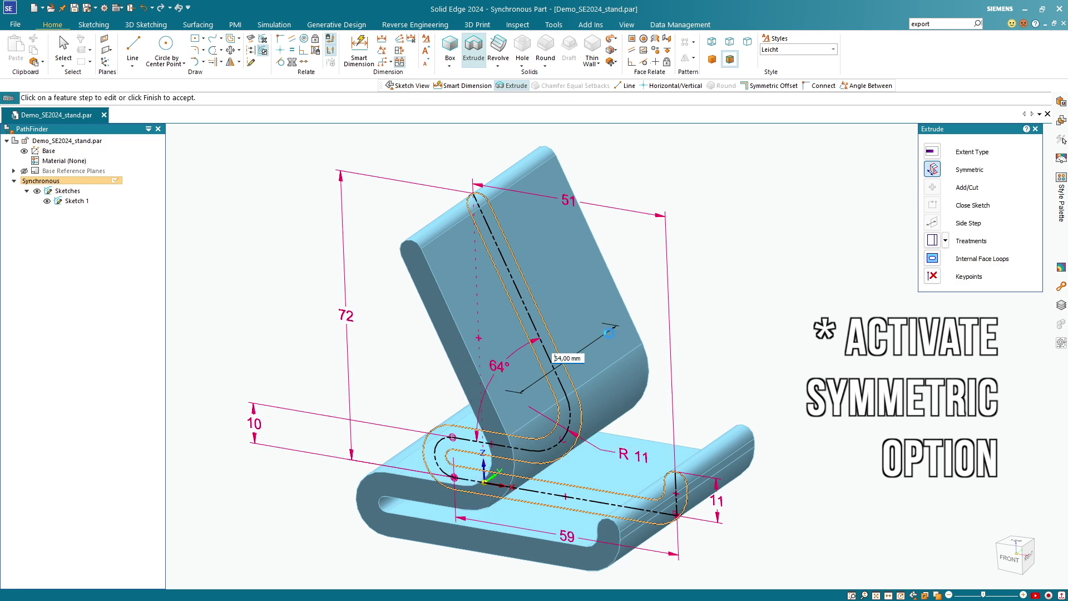
pyautogui.press('Return')
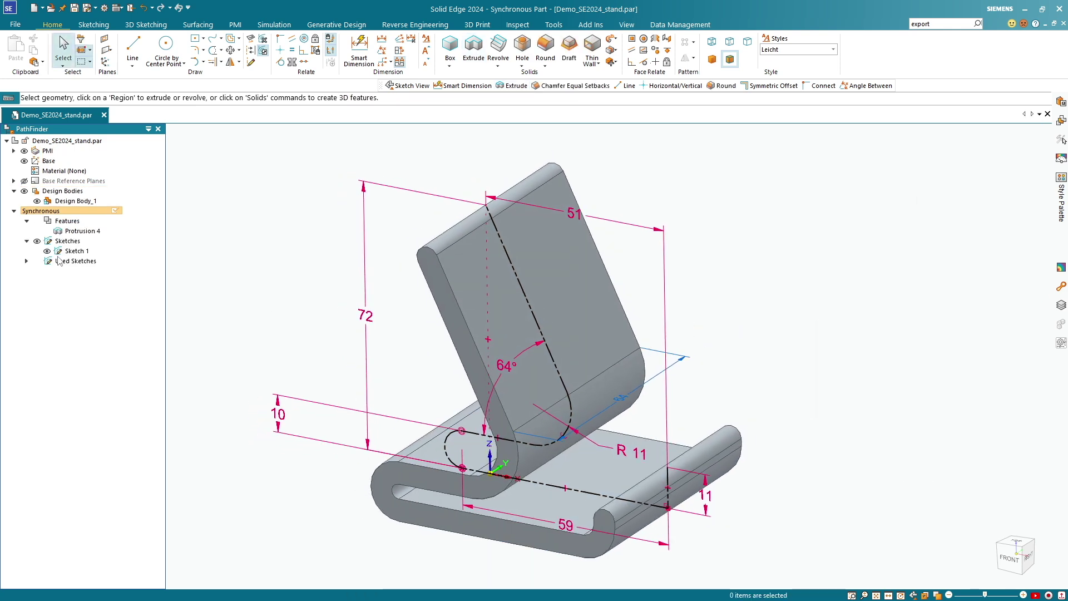
# Hide the sketches and base reference geometry, then view the stand isometrically
pyautogui.click(38, 241)
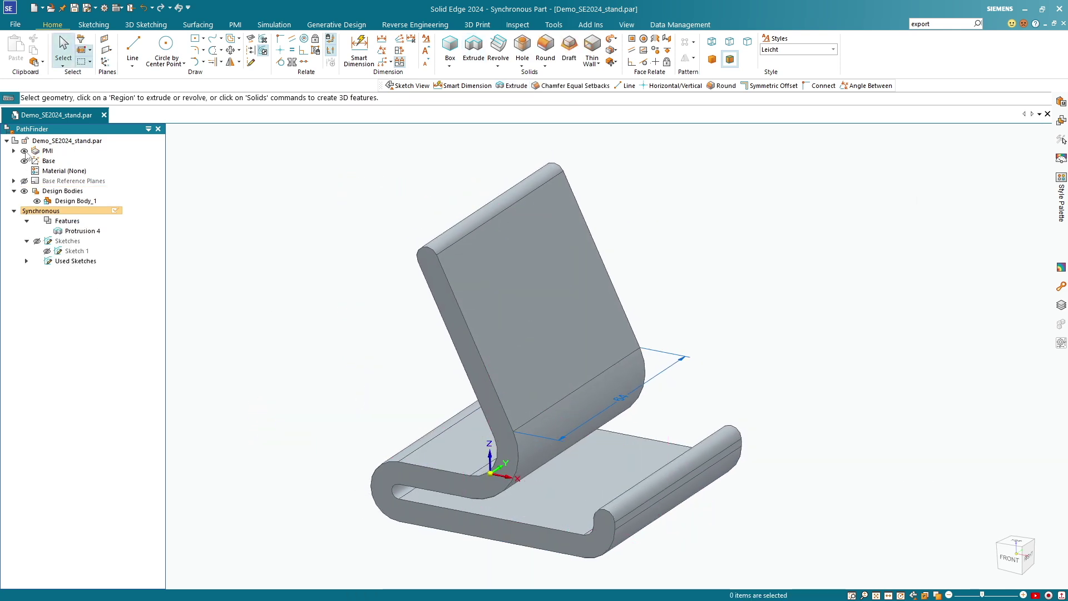
pyautogui.moveTo(223, 208); pyautogui.dragTo(39, 178, button='middle')
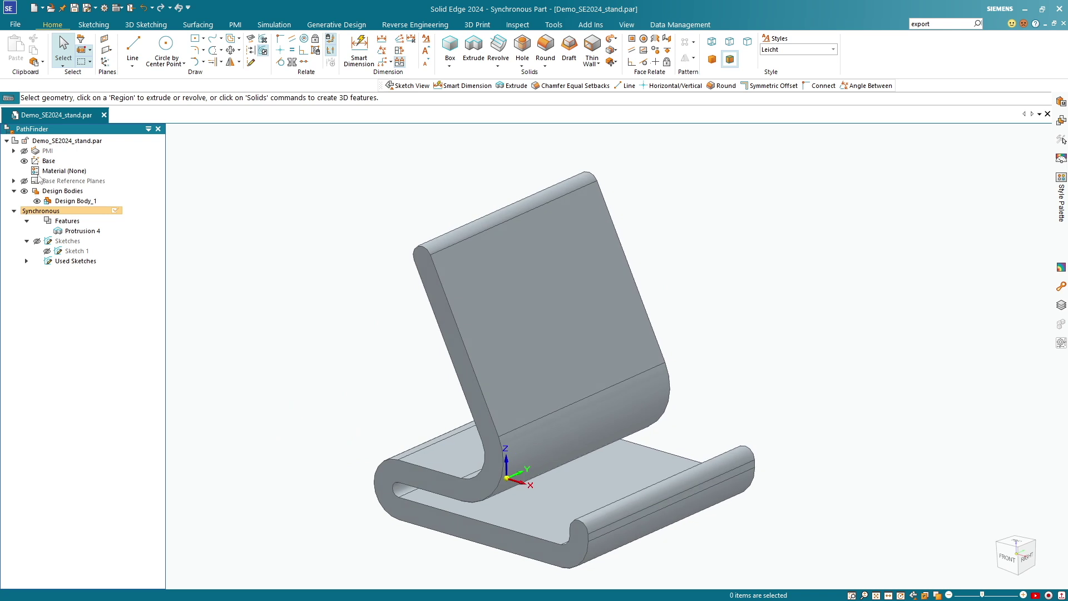
pyautogui.click(24, 161)
pyautogui.hotkey('ctrl', 'r')
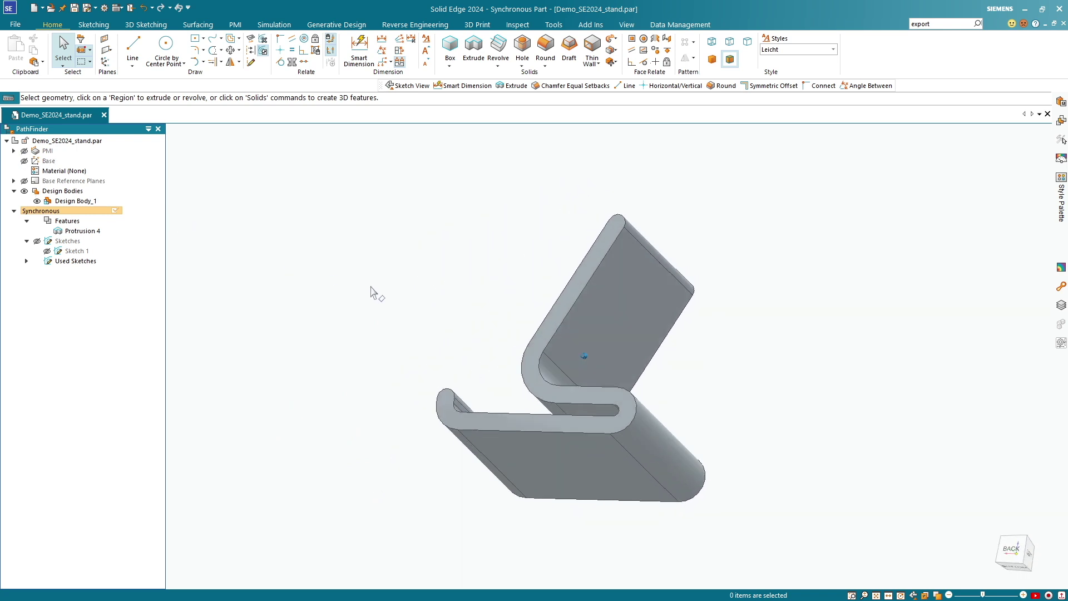
pyautogui.hotkey('ctrl', 'i')
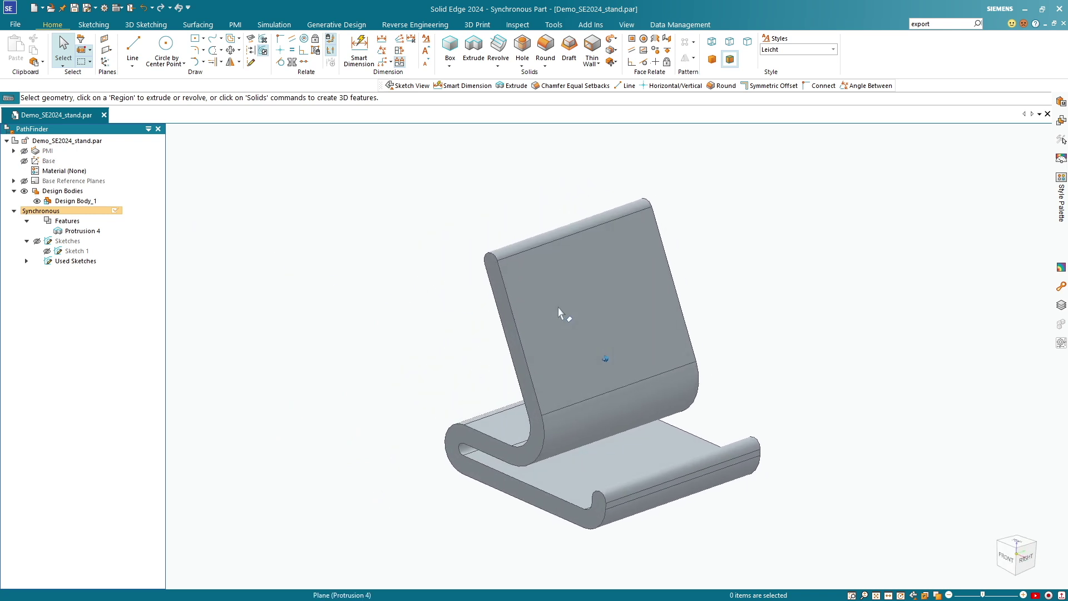
# Chamfer both side edge chains of the stand with 1 mm equal setbacks
pyautogui.click(545, 64)
pyautogui.click(558, 100)
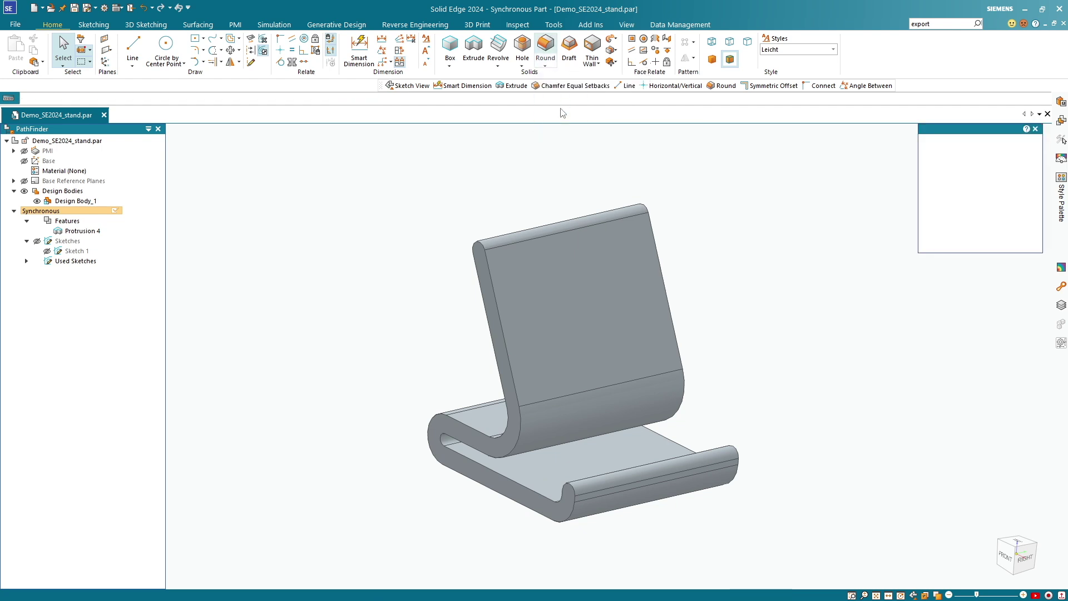
pyautogui.click(498, 311)
pyautogui.moveTo(498, 311); pyautogui.dragTo(527, 306, button='middle')
pyautogui.click(689, 309)
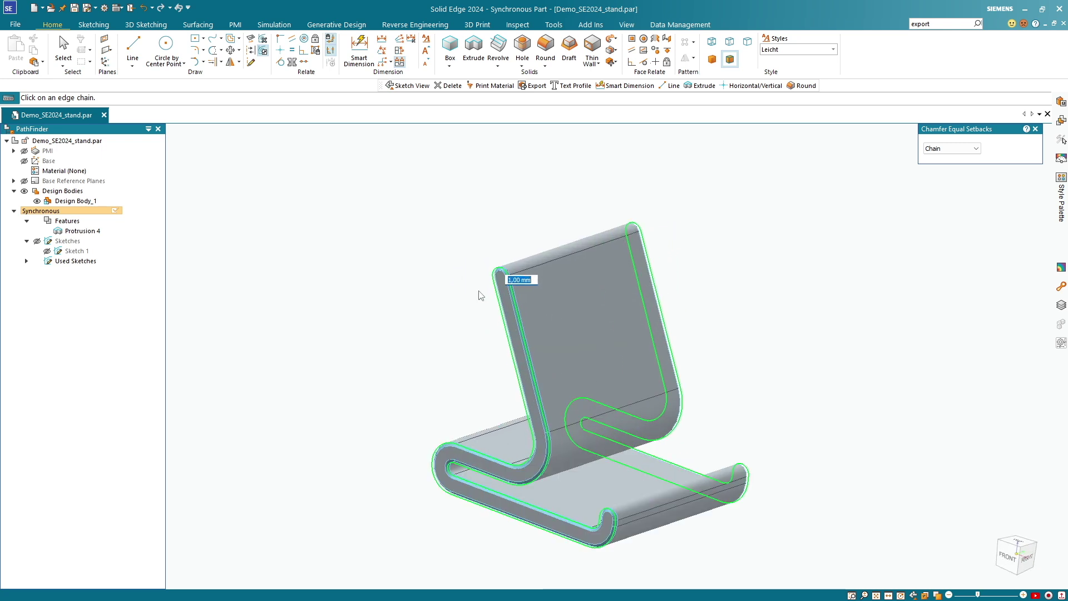
pyautogui.press('Return')
pyautogui.moveTo(764, 250); pyautogui.dragTo(785, 264, button='middle')
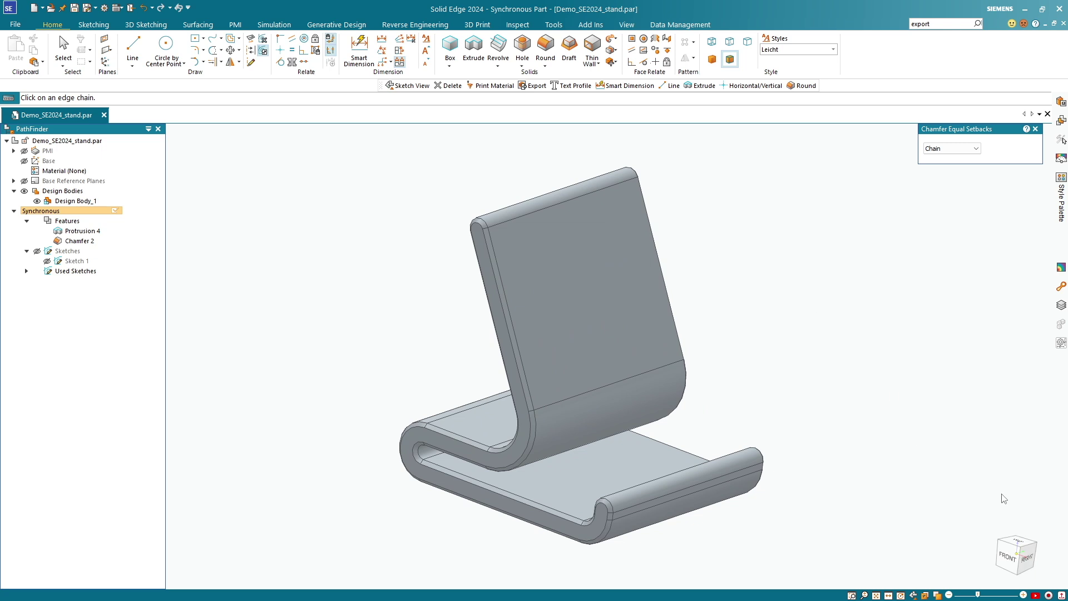
pyautogui.click(1021, 548)
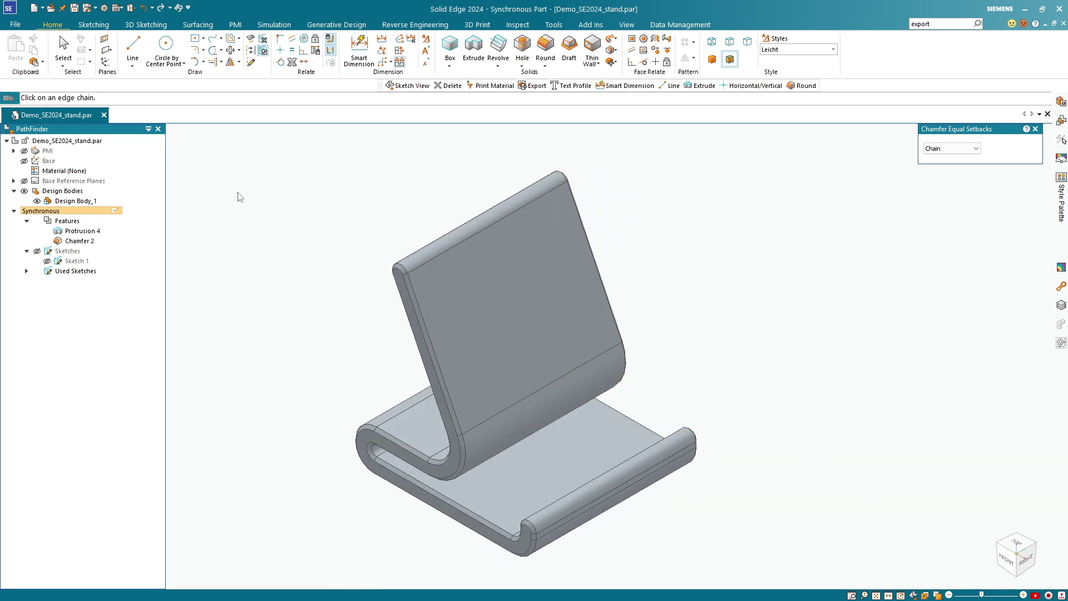
# Save the stand as Demo_SE2024_stand.stp in STEP format with the AP242 protocol
pyautogui.click(96, 8)
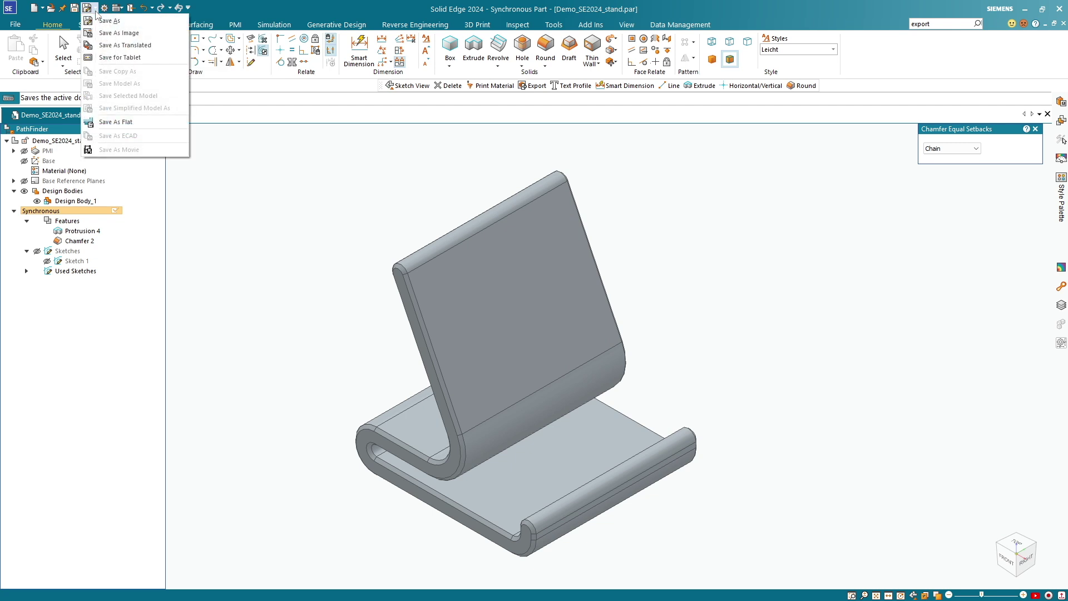
pyautogui.click(100, 22)
pyautogui.click(495, 357)
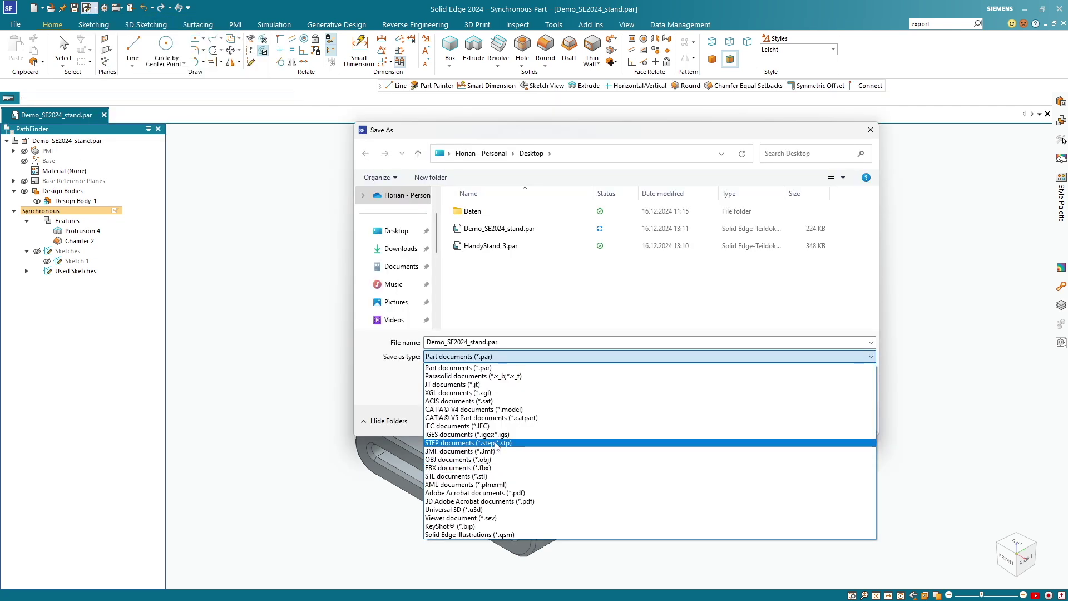
pyautogui.click(495, 443)
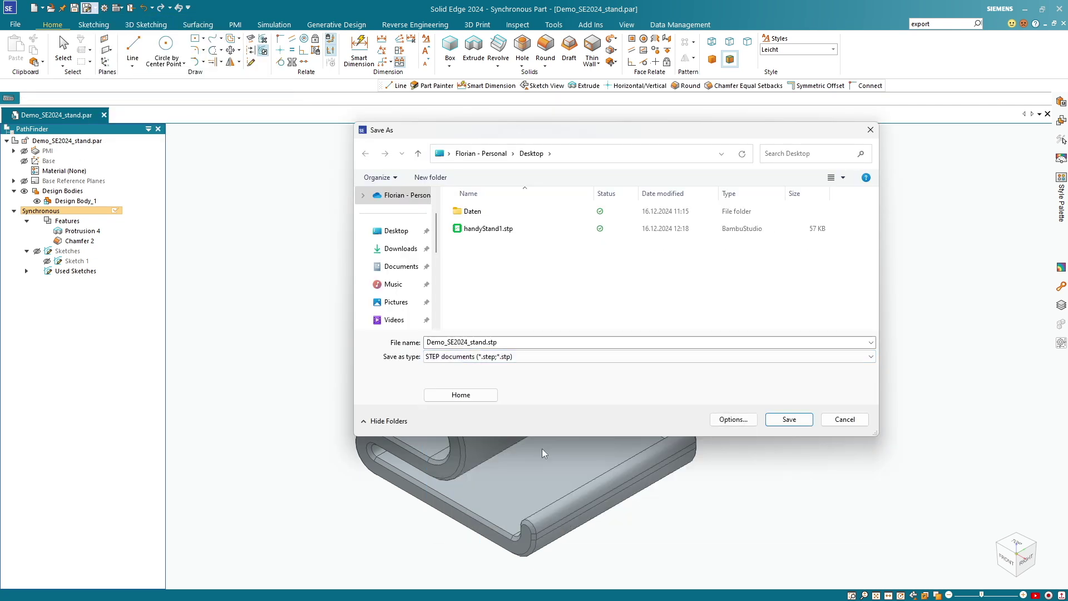
pyautogui.click(745, 421)
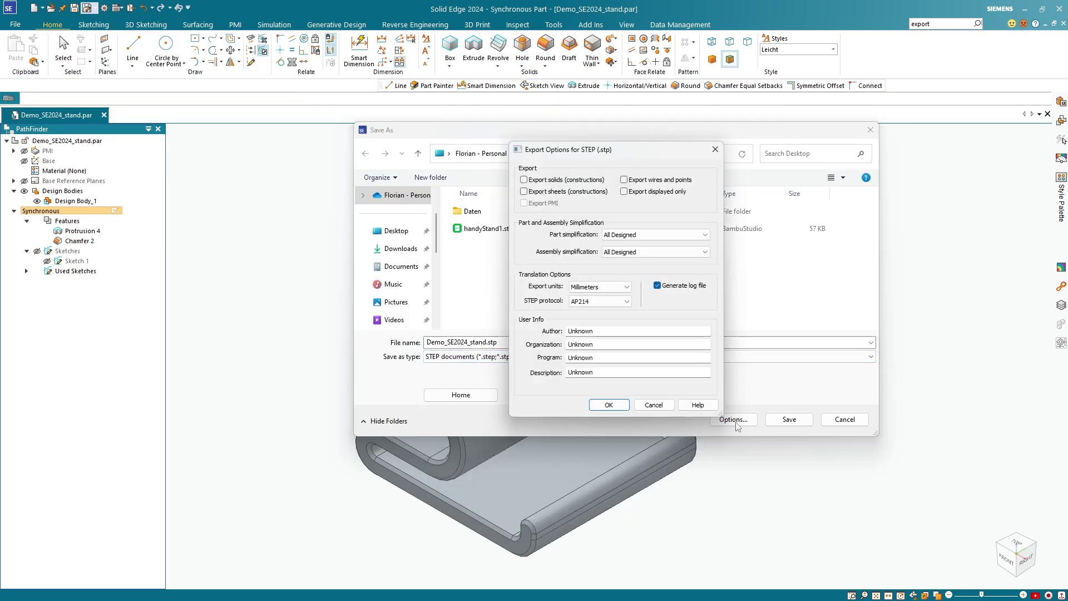
pyautogui.click(616, 303)
pyautogui.click(598, 329)
pyautogui.click(626, 405)
pyautogui.click(788, 420)
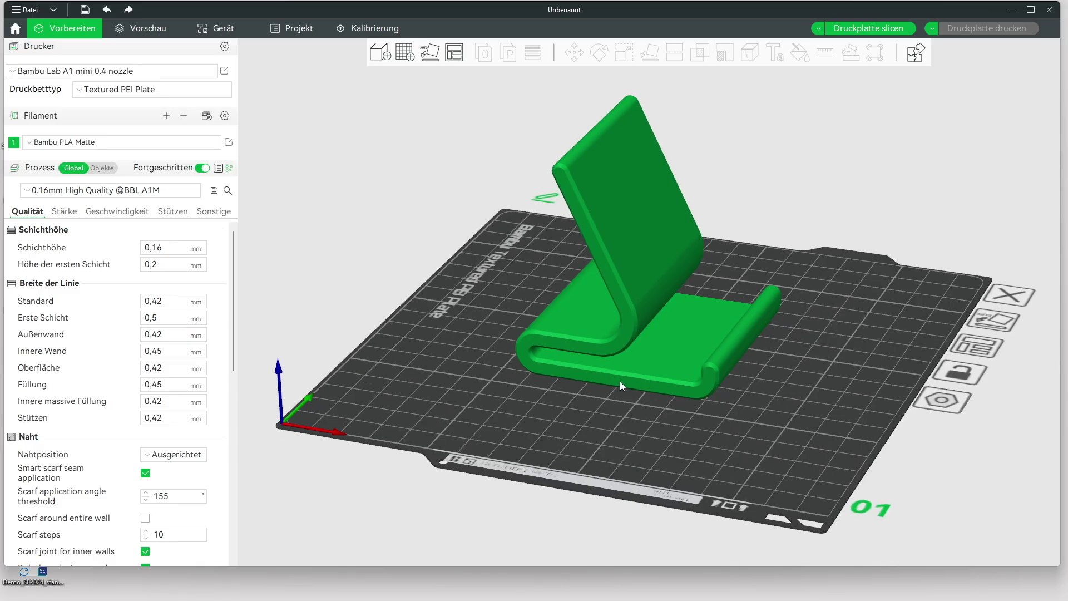
# Use Lay on Face to lay the stand on its side on the plate
pyautogui.moveTo(693, 371)
pyautogui.mouseDown()
pyautogui.moveTo(769, 382)
pyautogui.moveTo(681, 376)
pyautogui.mouseUp()
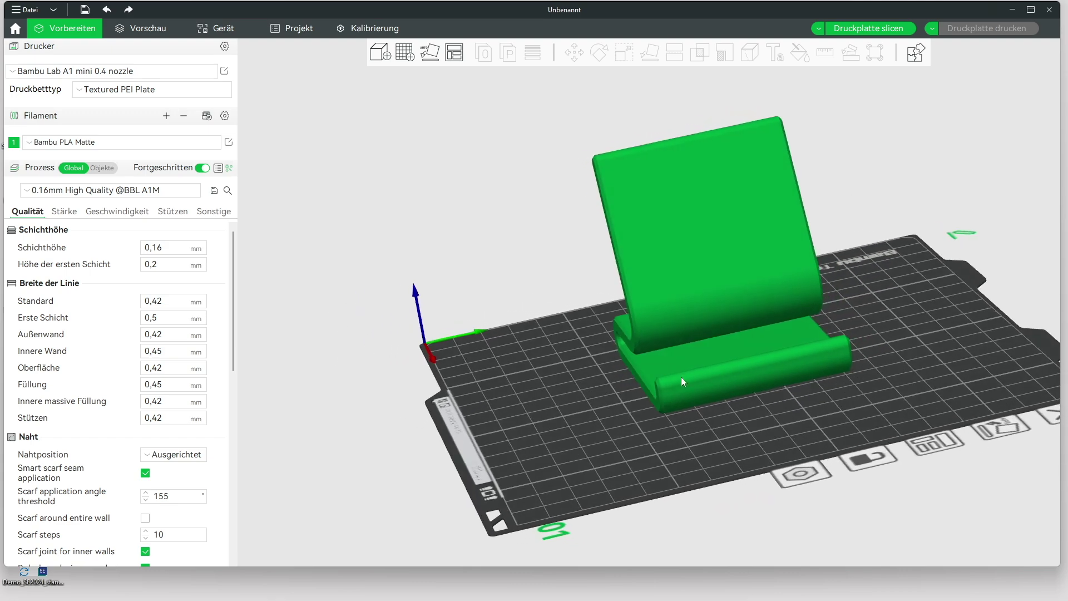
pyautogui.scroll(3, 681, 376)
pyautogui.moveTo(722, 428); pyautogui.dragTo(684, 426)
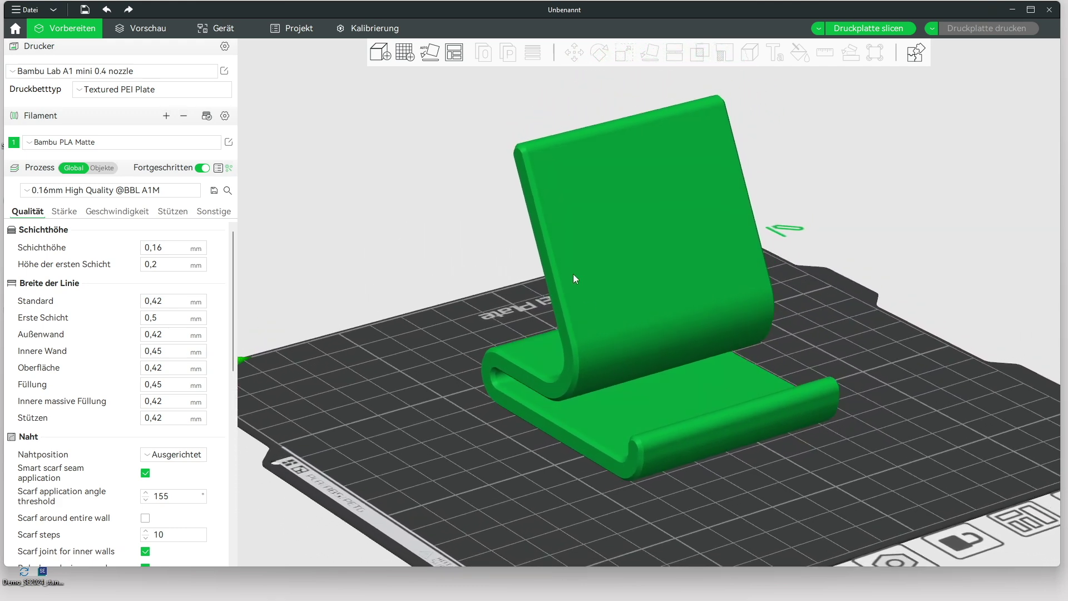
pyautogui.click(575, 270)
pyautogui.click(648, 53)
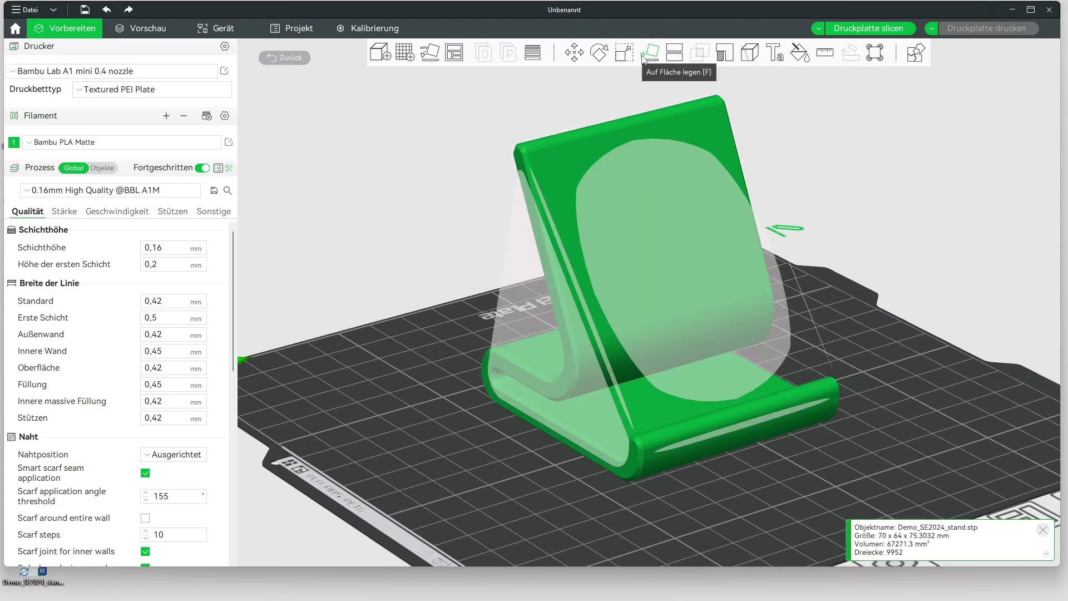
pyautogui.click(525, 352)
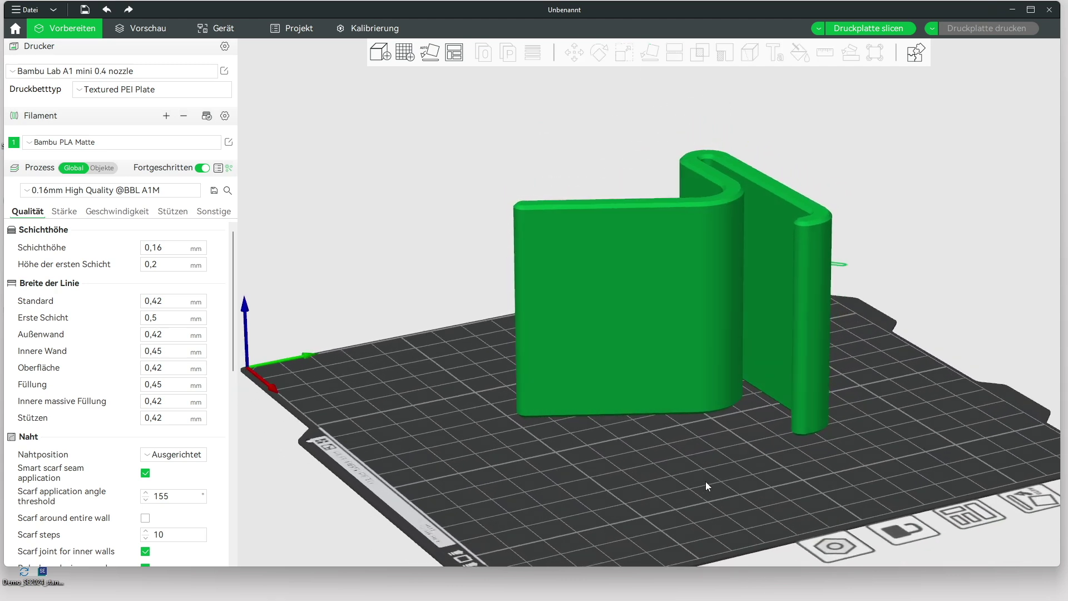
# Slice the plate (12,09 m filament, about 2h4m) and scrub the layer preview
pyautogui.click(856, 28)
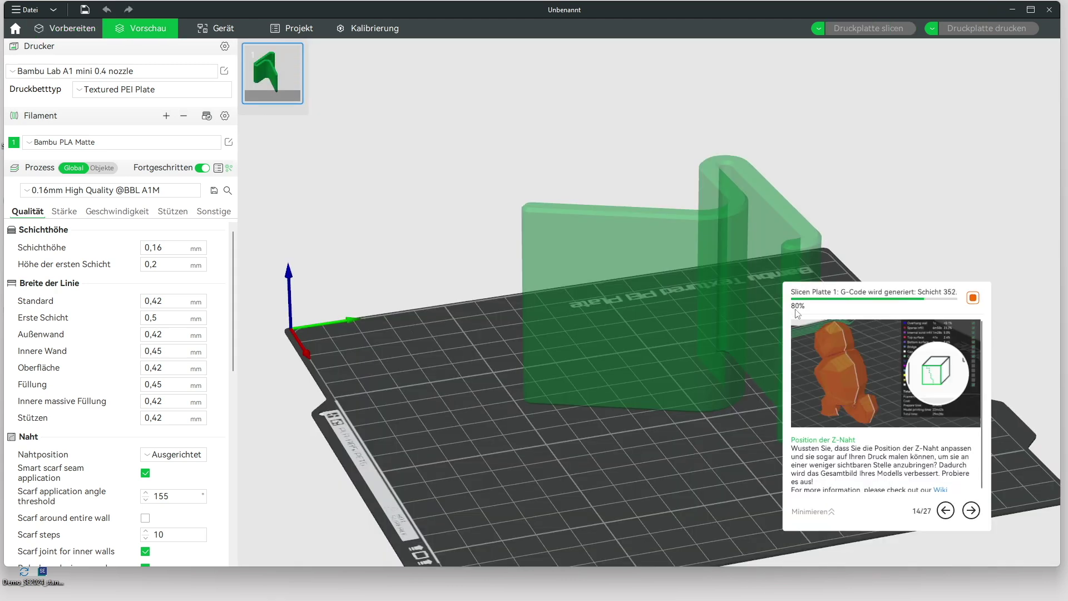
pyautogui.moveTo(722, 370); pyautogui.dragTo(568, 442, button='middle')
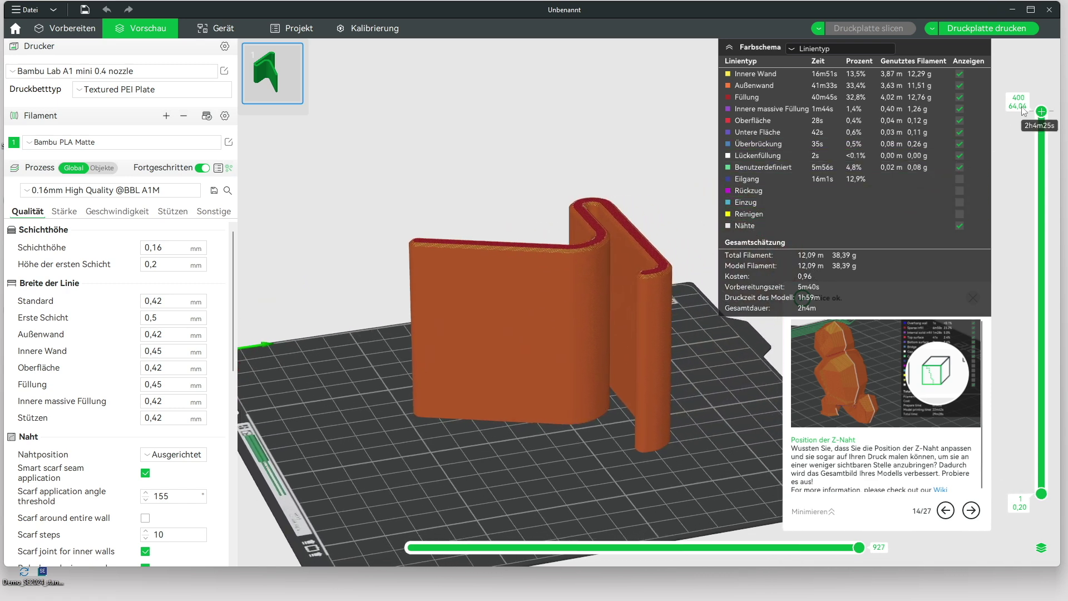
pyautogui.moveTo(1041, 111)
pyautogui.mouseDown()
pyautogui.moveTo(1052, 380)
pyautogui.moveTo(1041, 111)
pyautogui.mouseUp()
pyautogui.moveTo(690, 389); pyautogui.dragTo(656, 402)
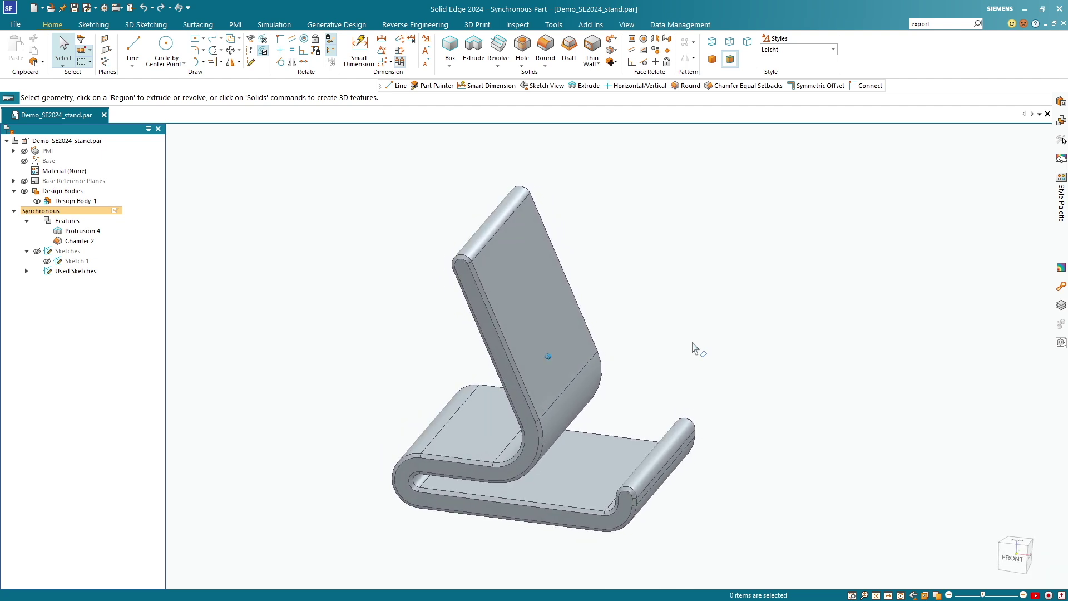
# Move the upright's large front face 3,35 mm, after abandoning a move of the top face
pyautogui.click(489, 238)
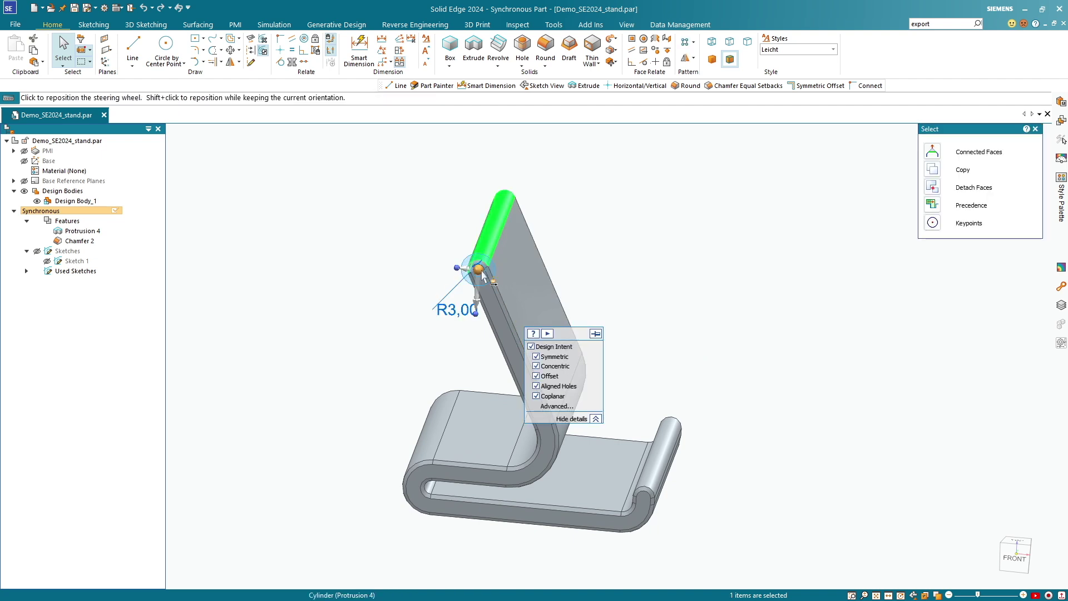
pyautogui.click(479, 287)
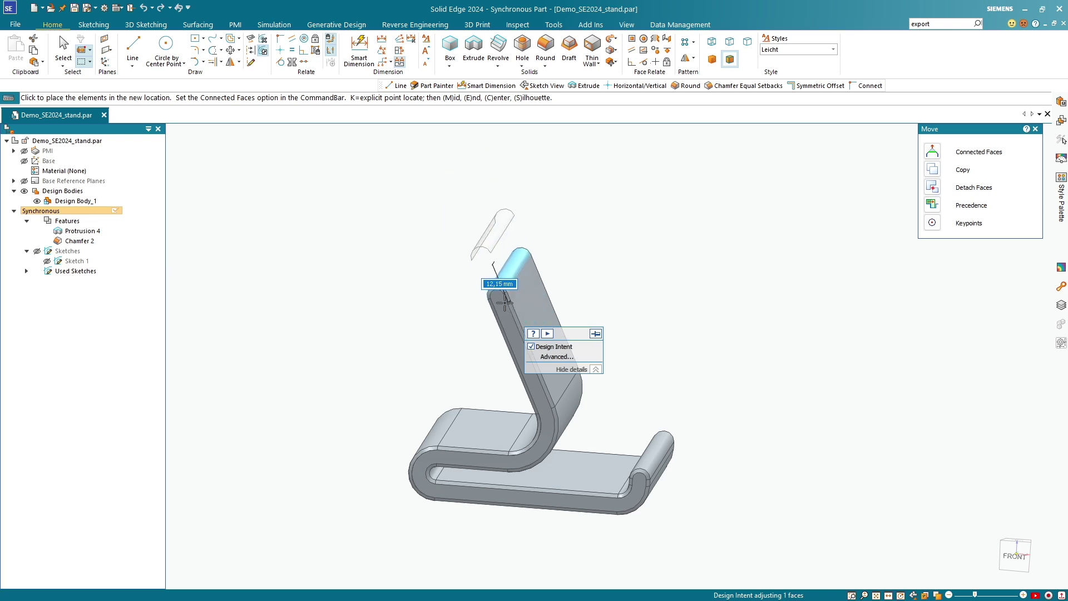
pyautogui.press('Escape')
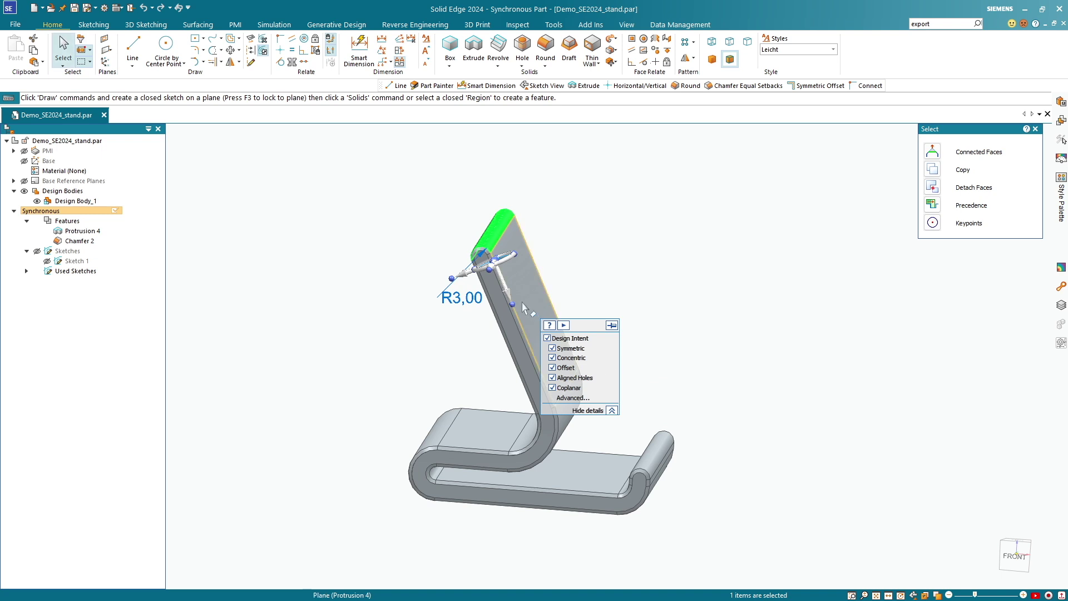
pyautogui.click(531, 309)
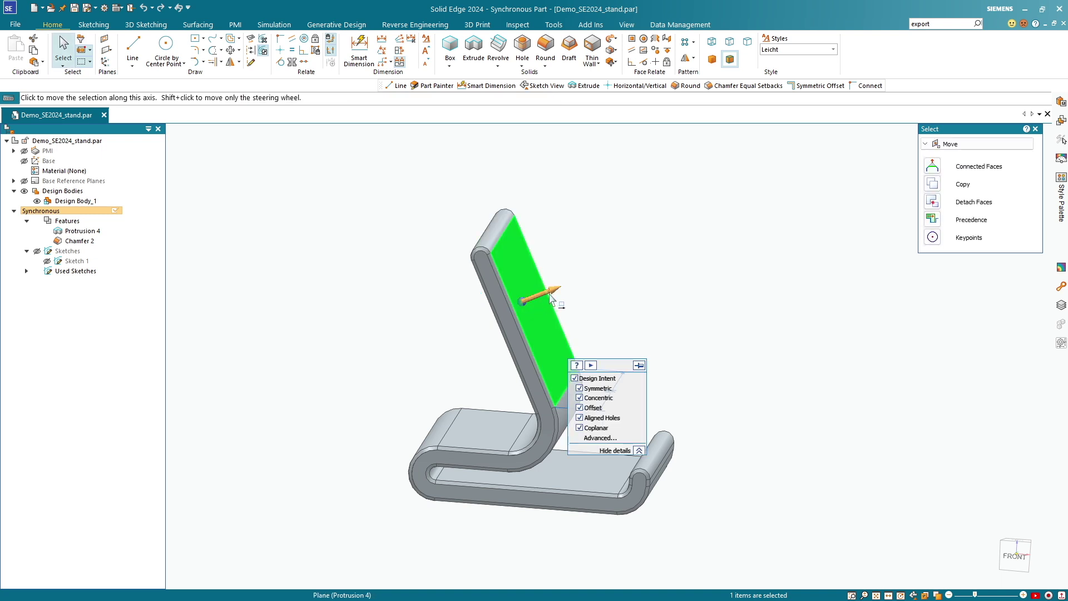
pyautogui.click(549, 296)
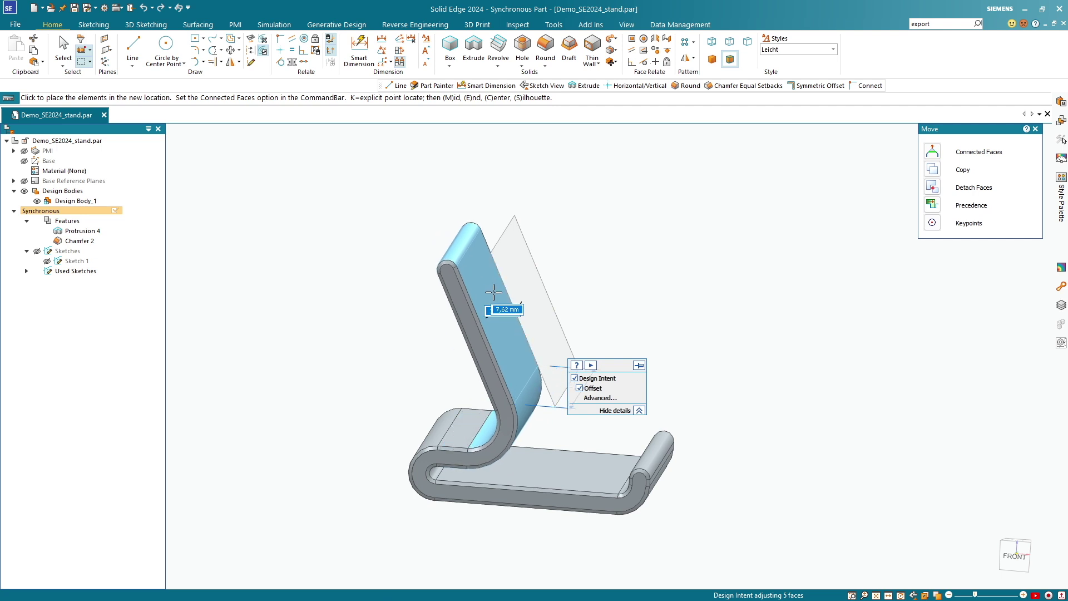
pyautogui.click(505, 290)
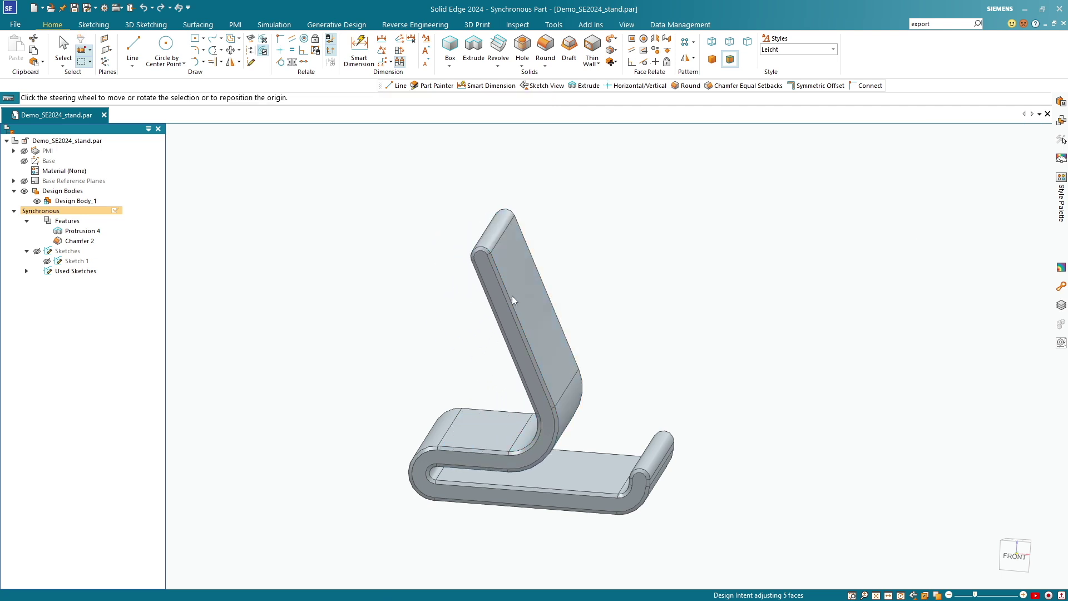
# Select the lower lip's end face and begin moving it
pyautogui.moveTo(696, 441); pyautogui.dragTo(696, 471, button='middle')
pyautogui.click(655, 471)
pyautogui.click(695, 469)
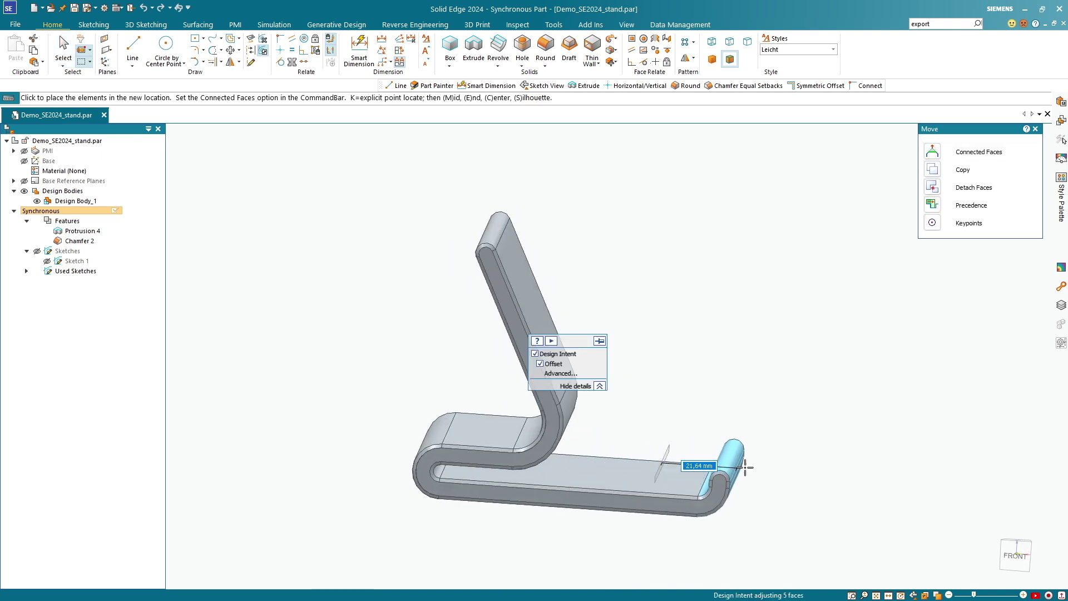
# Cancel the lip move and rotate the upright's back face a few degrees to tilt the backrest
pyautogui.press('Escape')
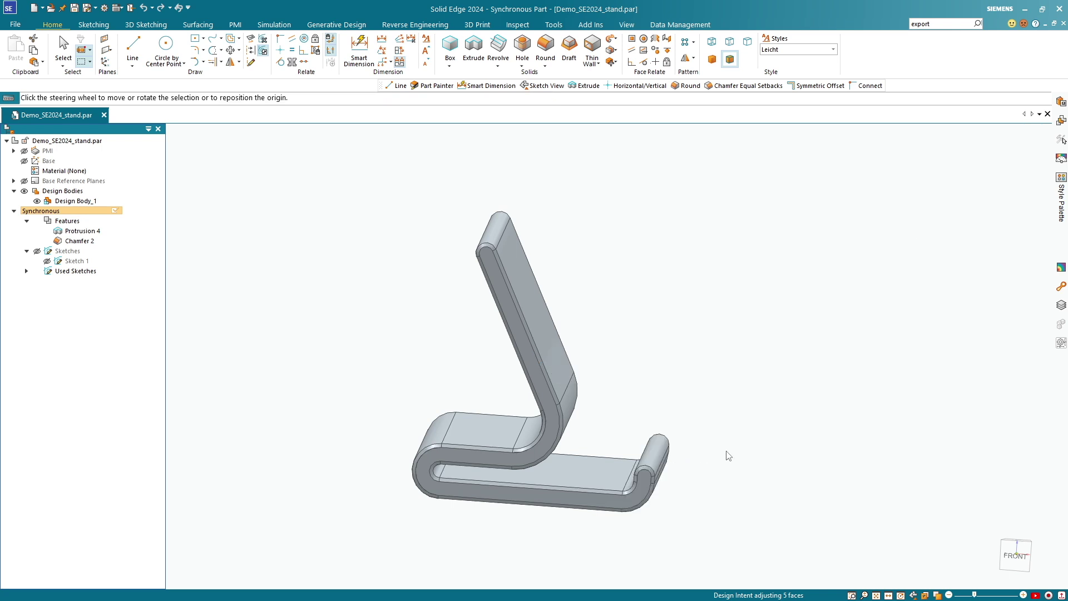
pyautogui.click(665, 467)
pyautogui.click(709, 380)
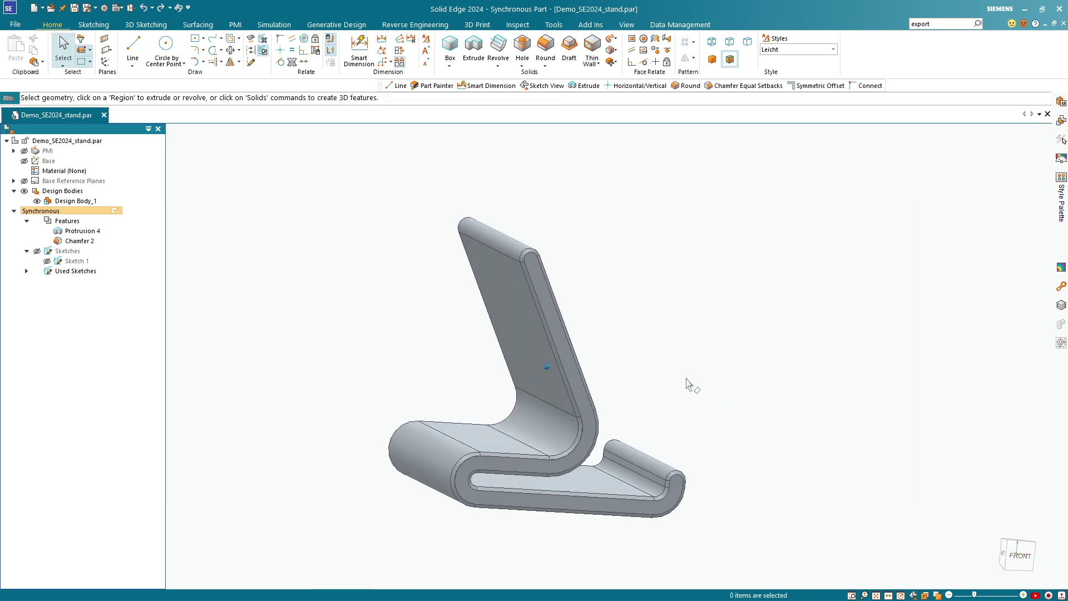
pyautogui.click(513, 334)
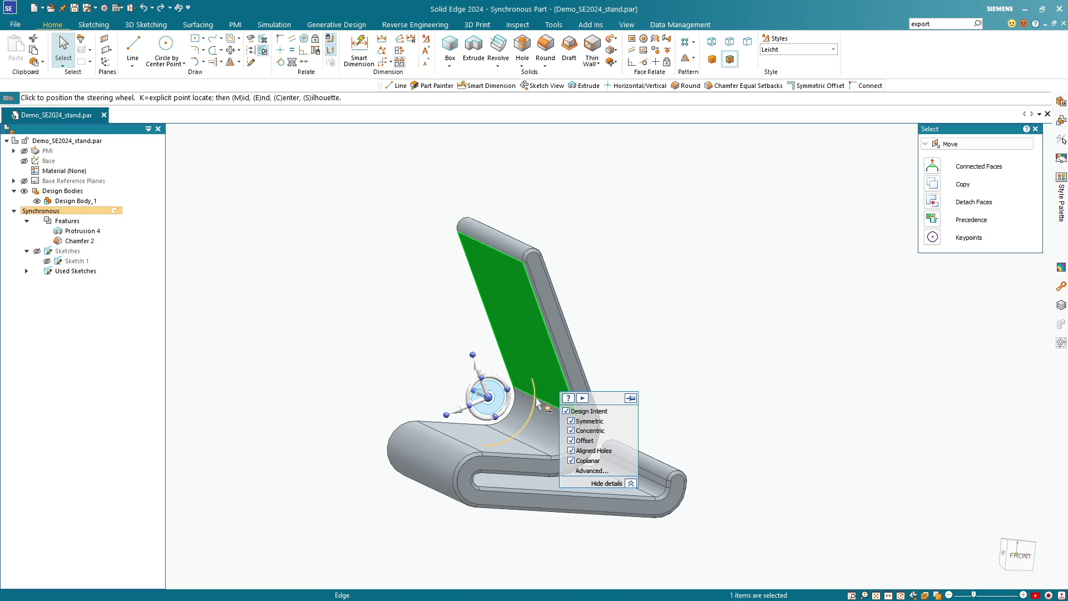
pyautogui.moveTo(537, 407); pyautogui.dragTo(507, 401, button='middle')
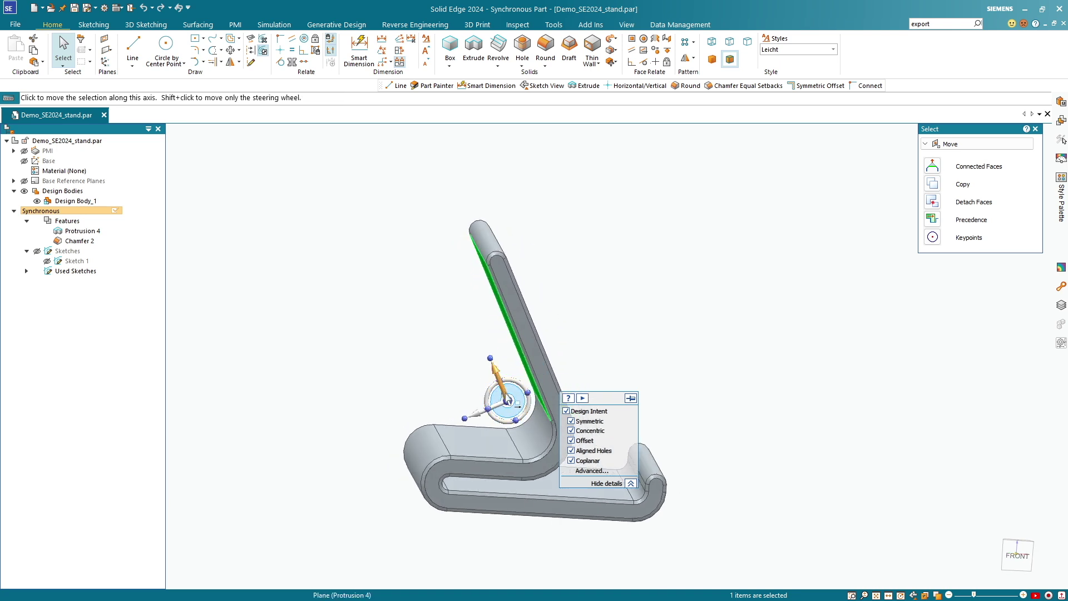
pyautogui.click(496, 392)
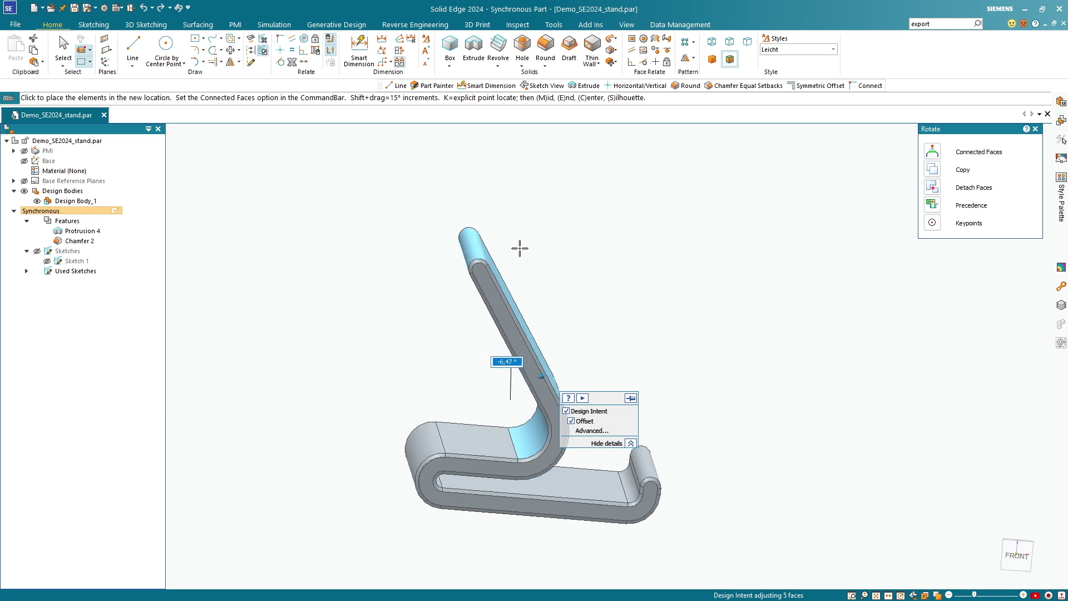
pyautogui.click(535, 248)
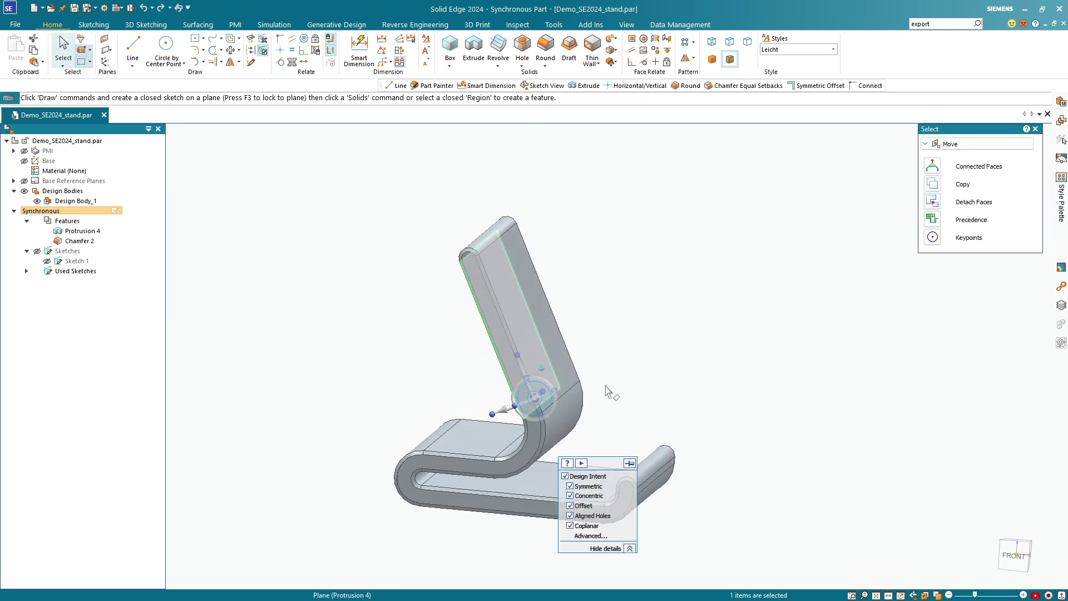
# Select the base's lower curved face and begin moving it to extend the rear end
pyautogui.click(500, 356)
pyautogui.click(428, 467)
pyautogui.moveTo(470, 551); pyautogui.dragTo(429, 500, button='middle')
pyautogui.click(444, 484)
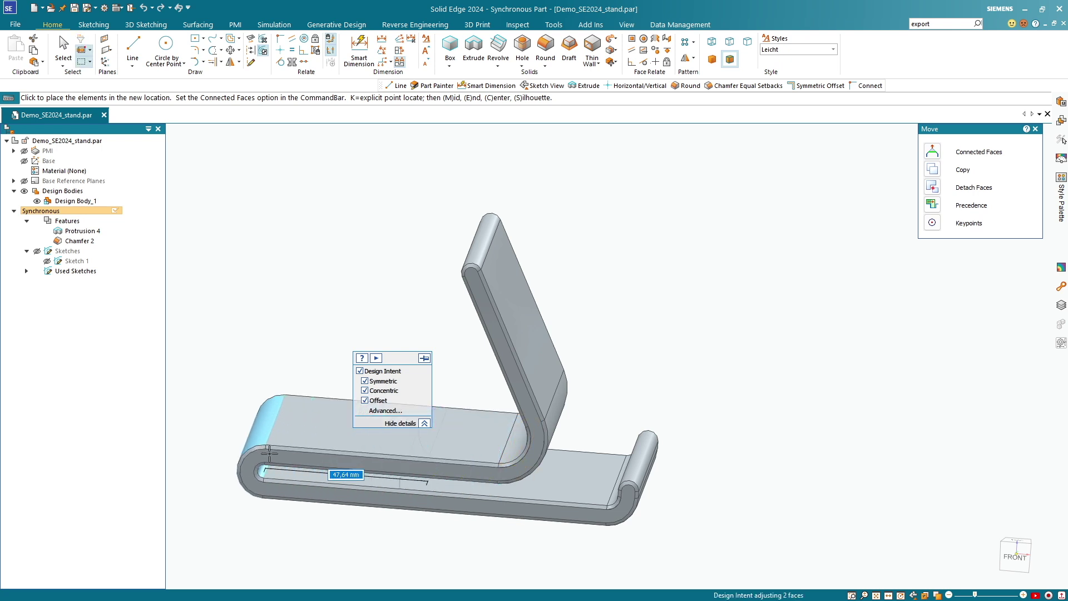
pyautogui.click(305, 329)
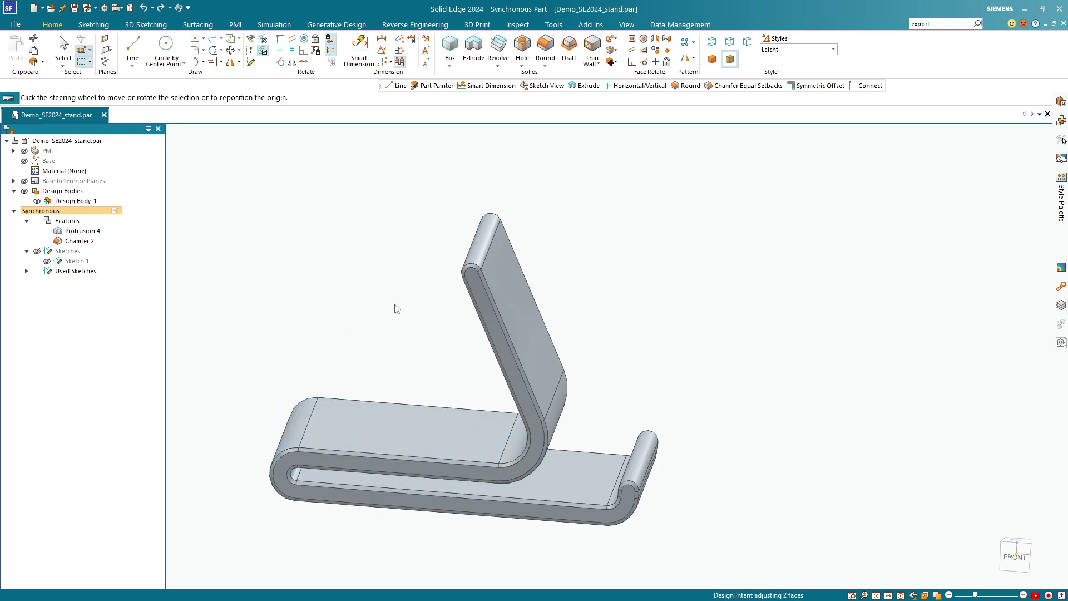
pyautogui.press('Escape')
pyautogui.hotkey('ctrl', 'z')
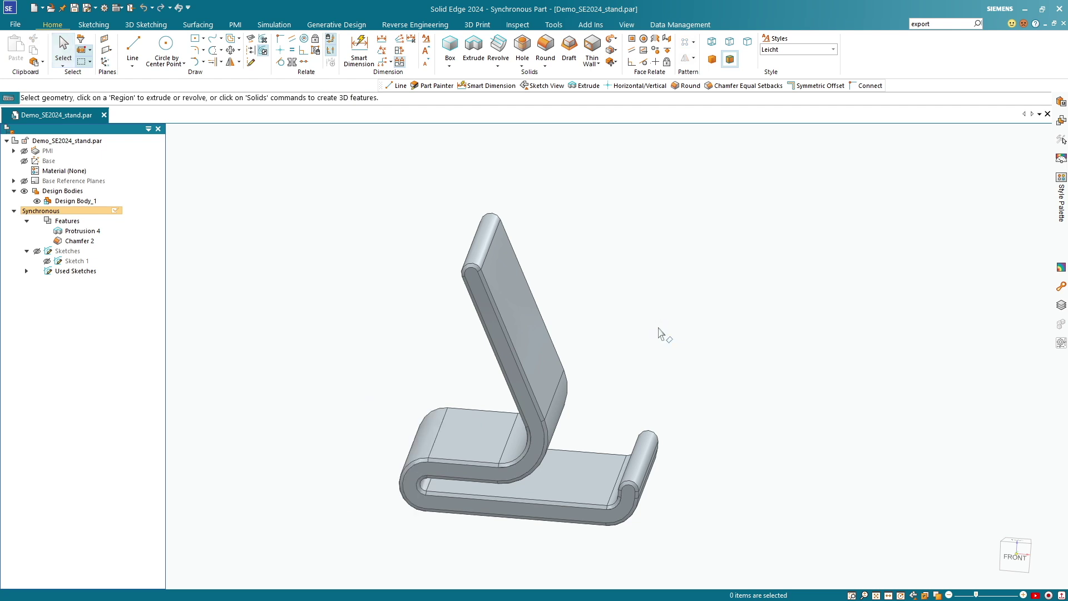
pyautogui.moveTo(678, 364); pyautogui.dragTo(685, 367, button='middle')
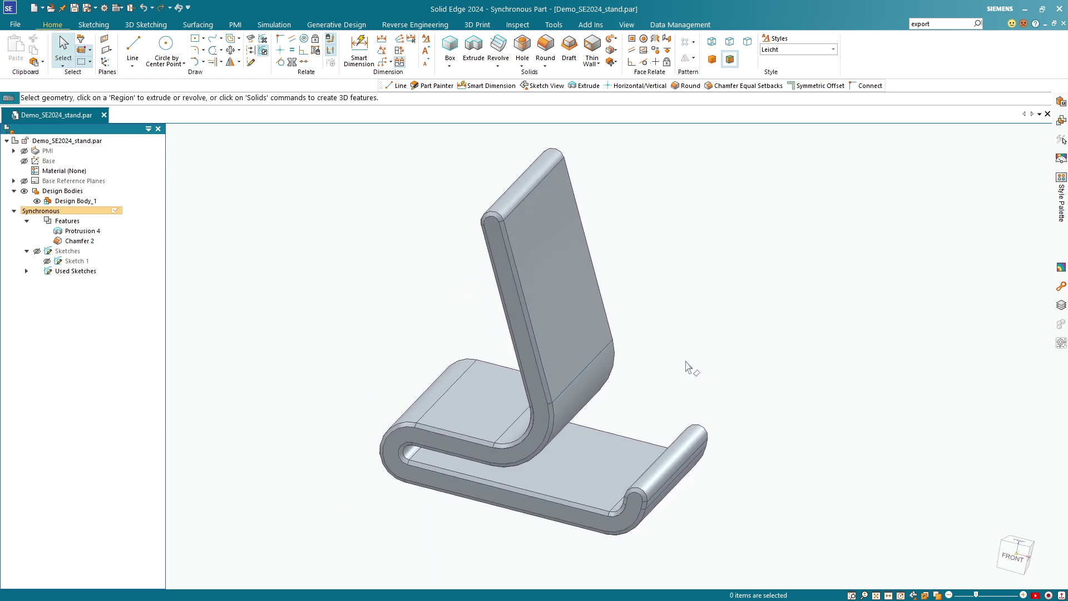